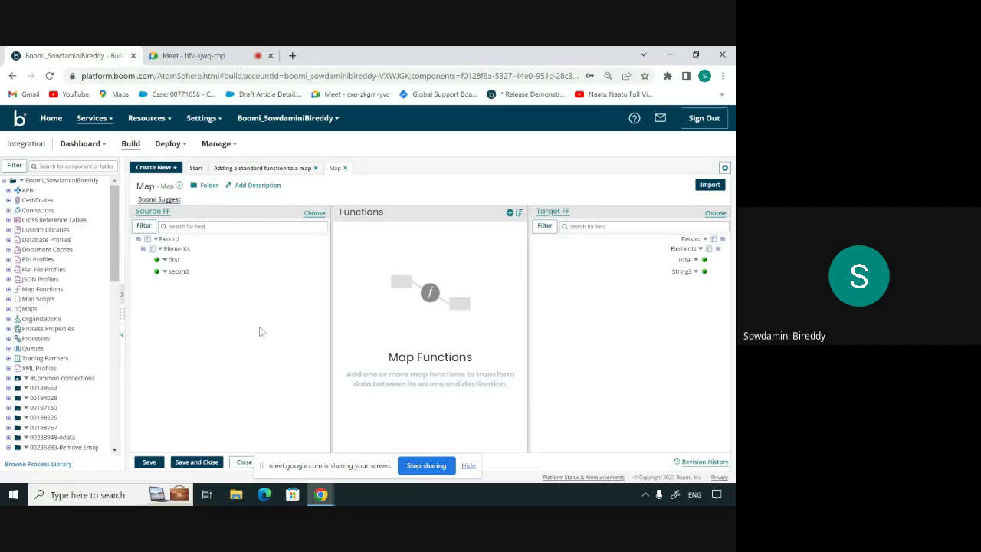
Review the Message shape's configuration in the "Adding a standard function to a map" process and close it without changes.
click(270, 173)
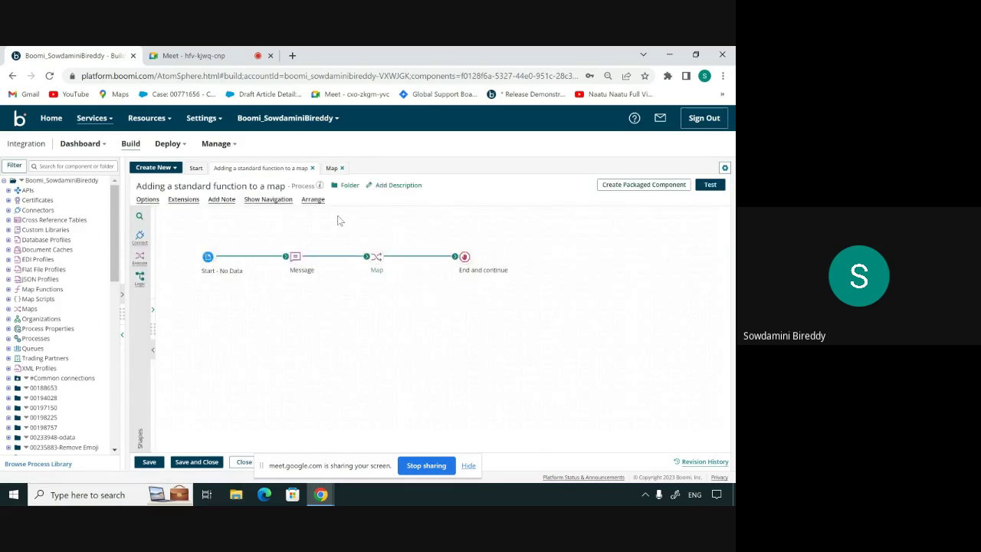
click(298, 261)
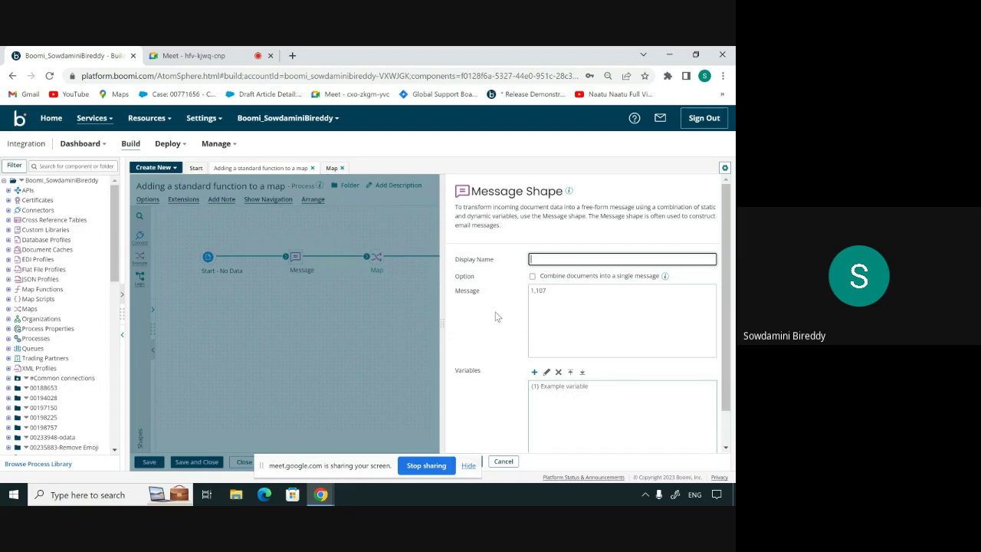
click(504, 462)
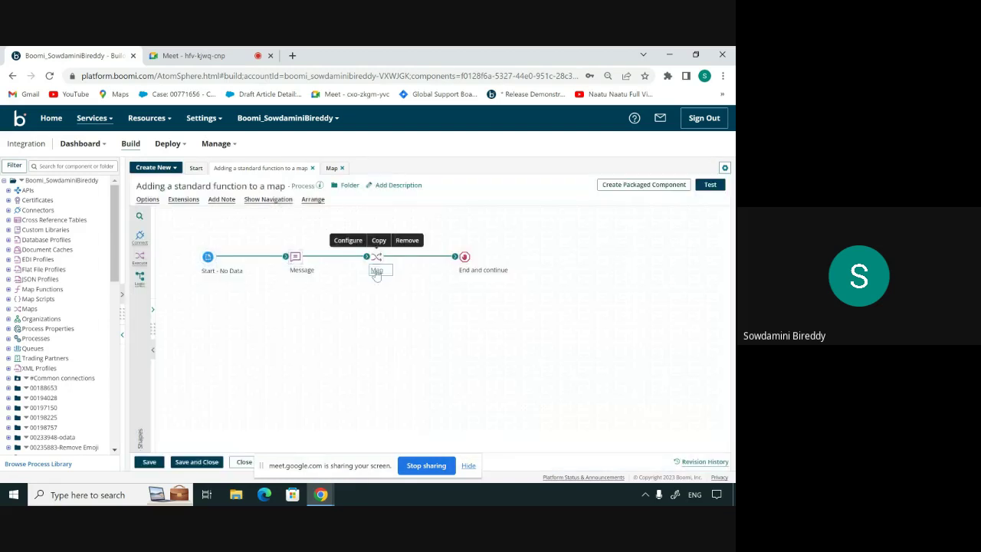
Open the process's map and add the numeric Math Add function with blank default values and caching set to None.
click(377, 275)
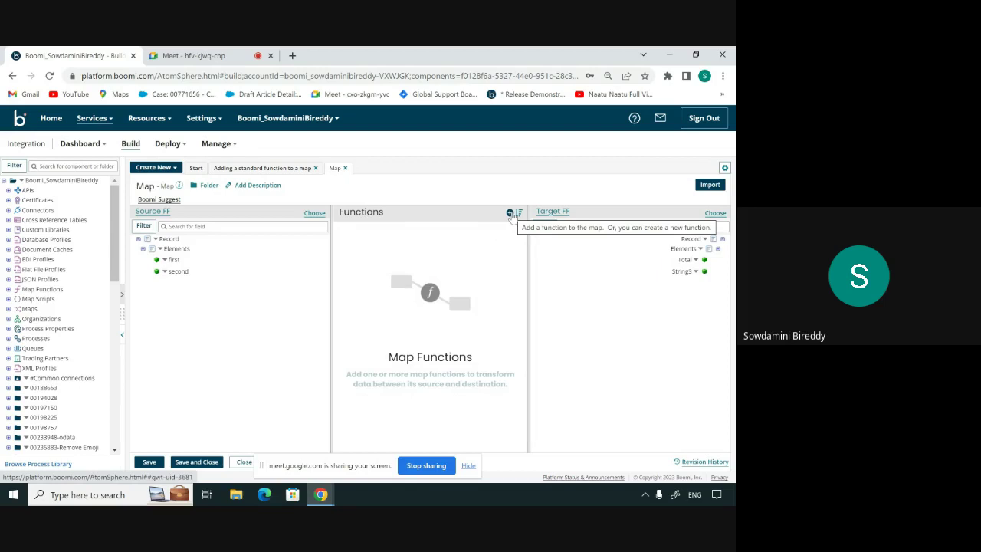
click(510, 214)
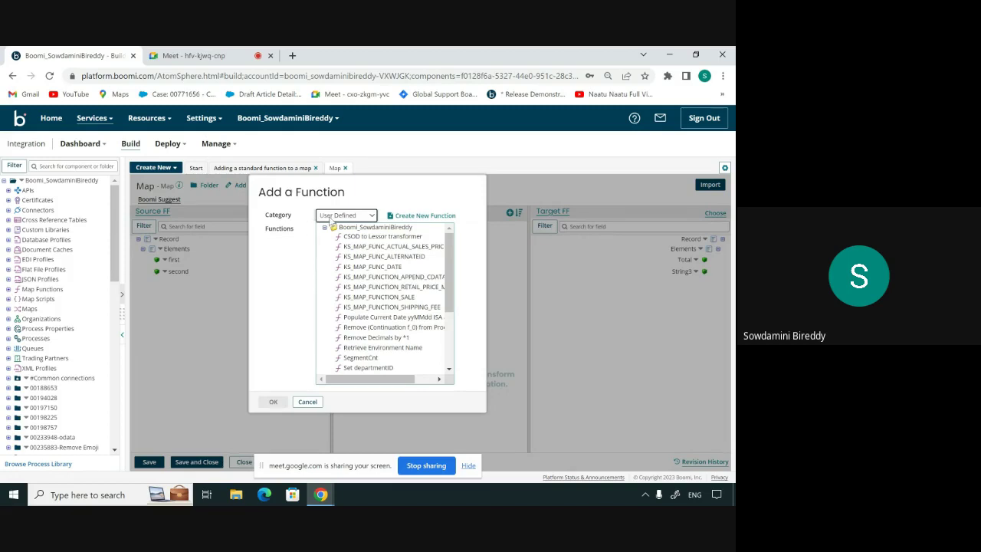
click(332, 217)
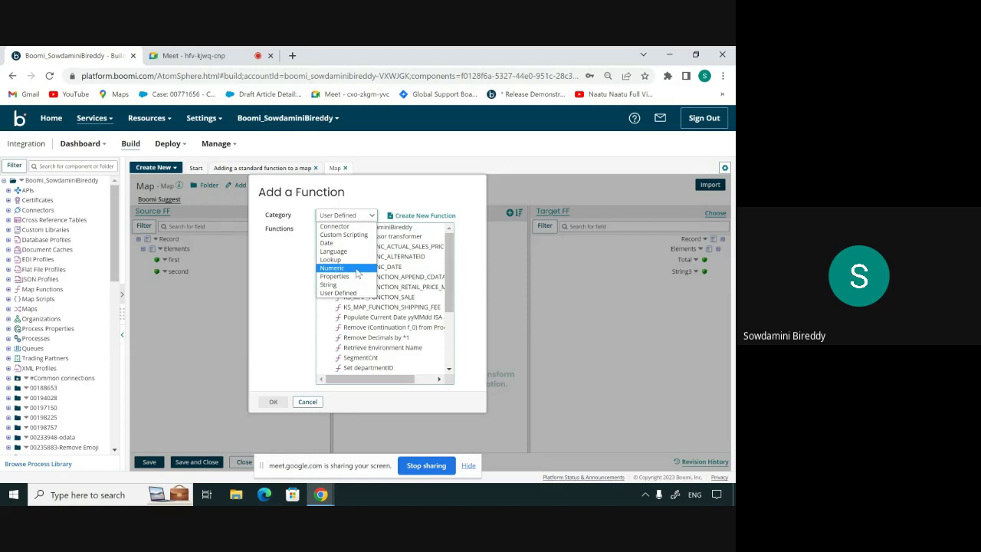
click(357, 269)
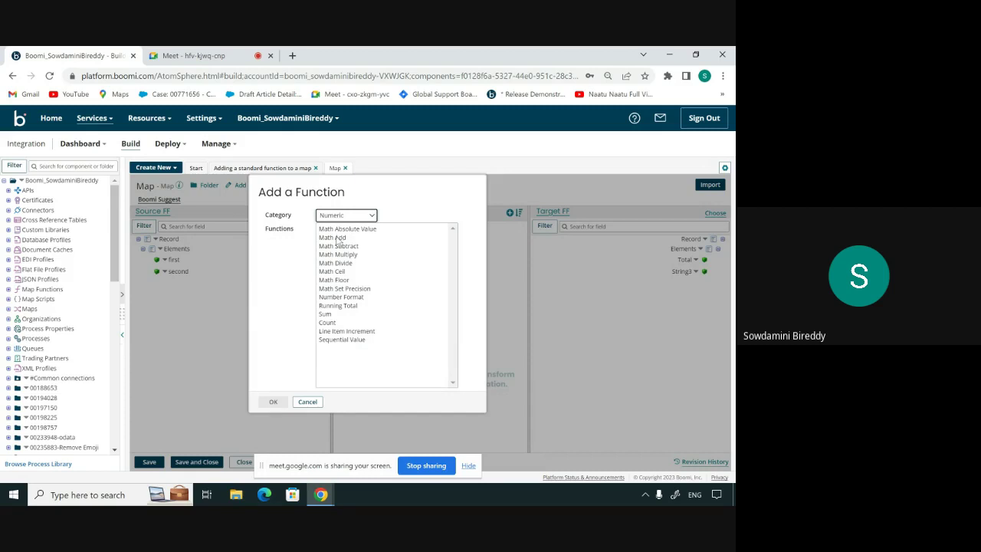
click(338, 238)
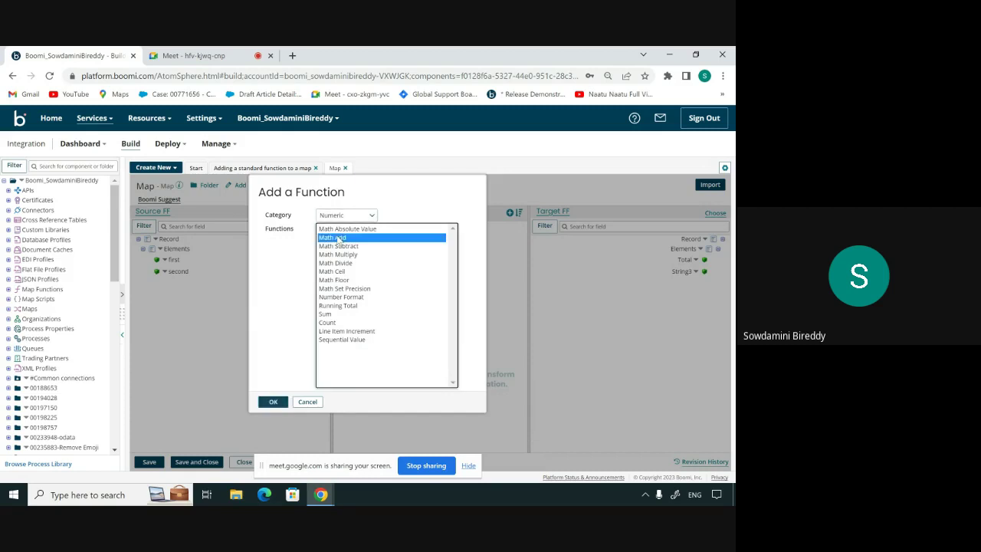
click(271, 401)
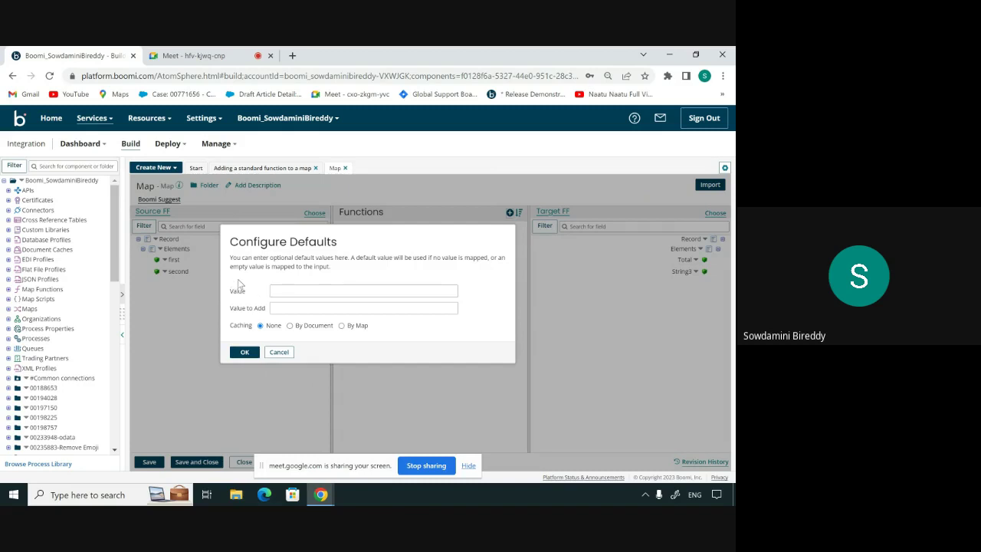
click(283, 292)
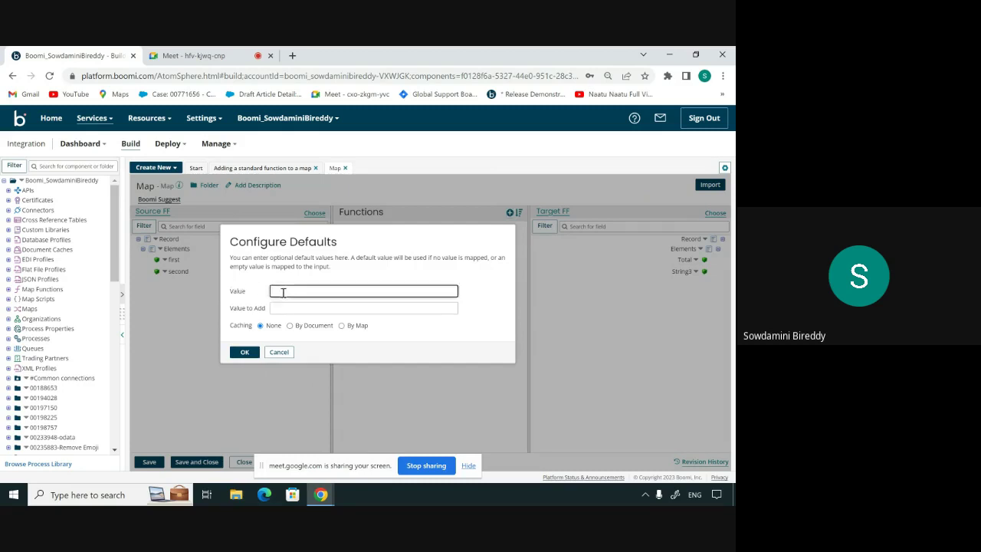
click(285, 308)
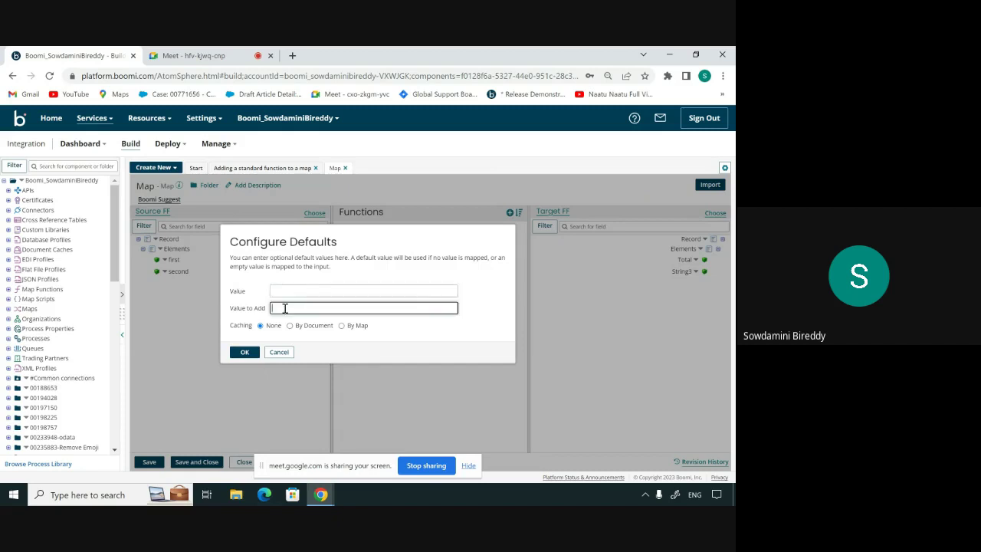
click(245, 352)
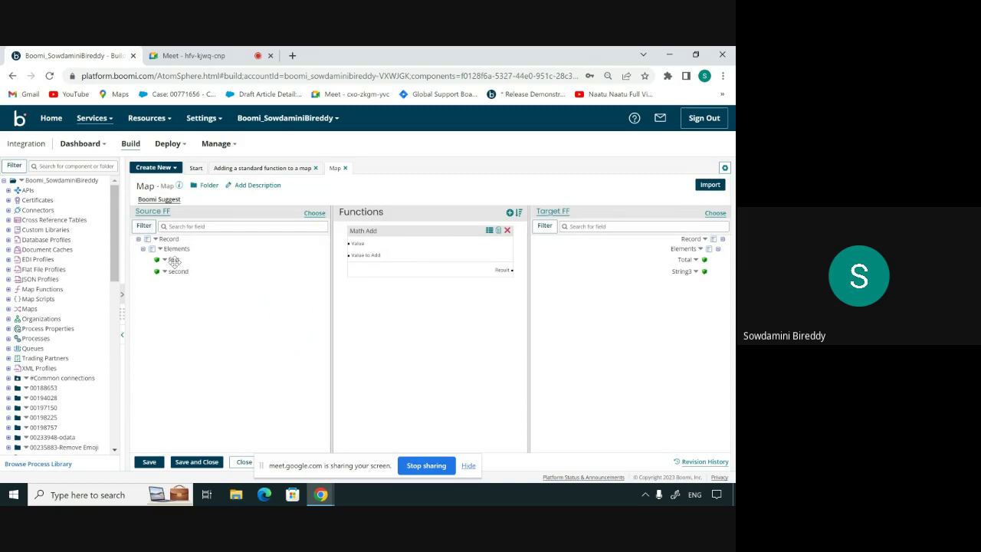
Map source fields first and second to Math Add's Value and Value to Add inputs, and its Result to Total.
drag(174, 261, 357, 251)
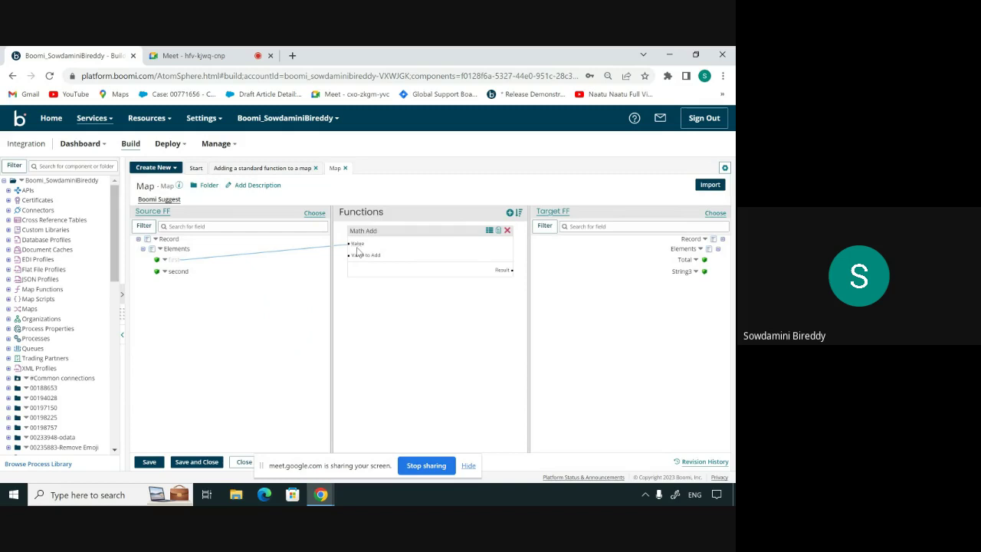
mouse_move(175, 261)
mouse_down()
mouse_move(344, 254)
mouse_move(359, 243)
mouse_up()
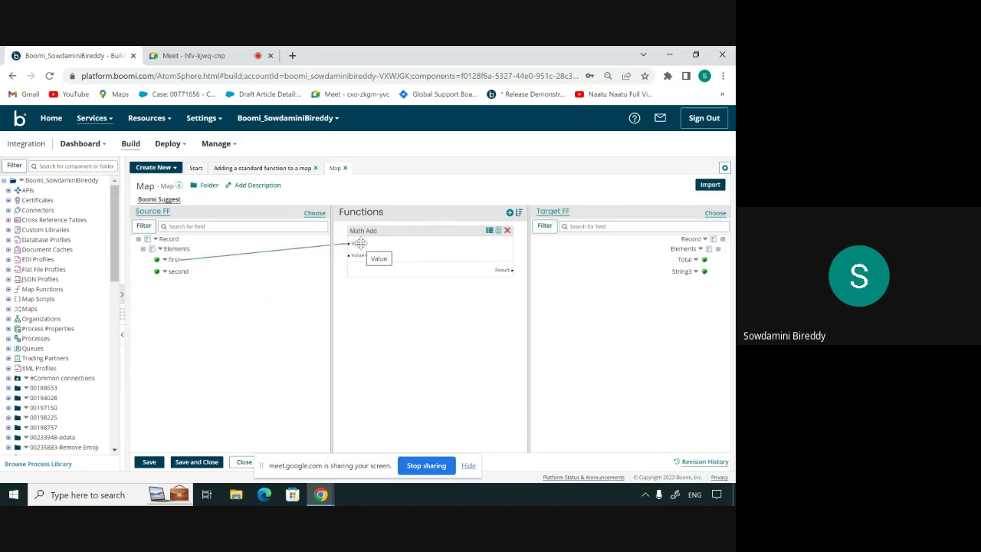
drag(182, 271, 371, 255)
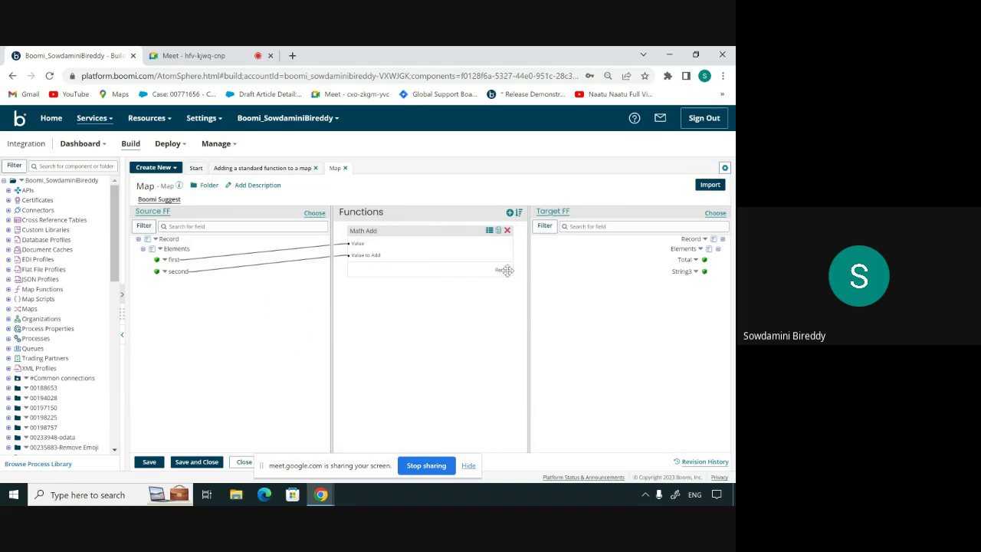
drag(505, 270, 684, 262)
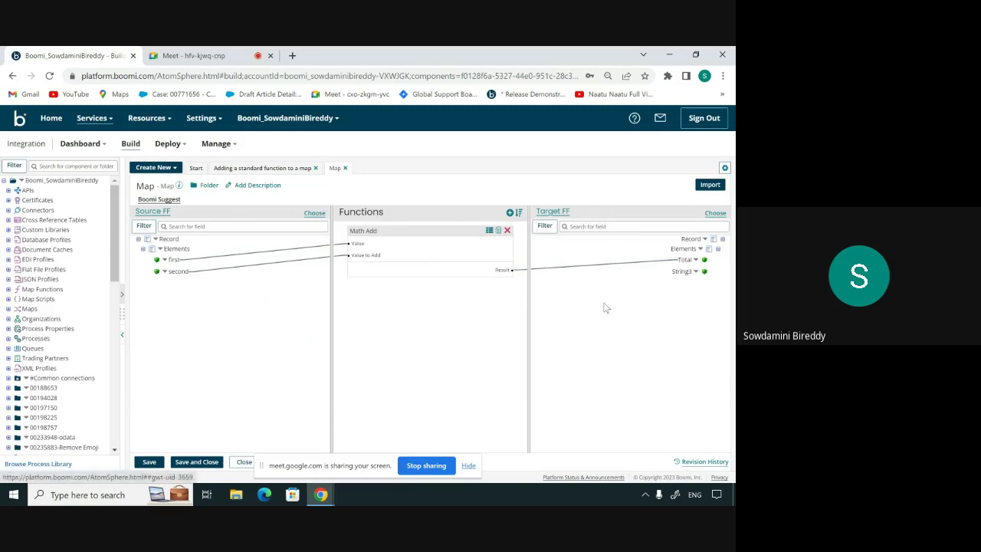
Check the file options of the Target FF profile, close the profile and save the map.
click(563, 212)
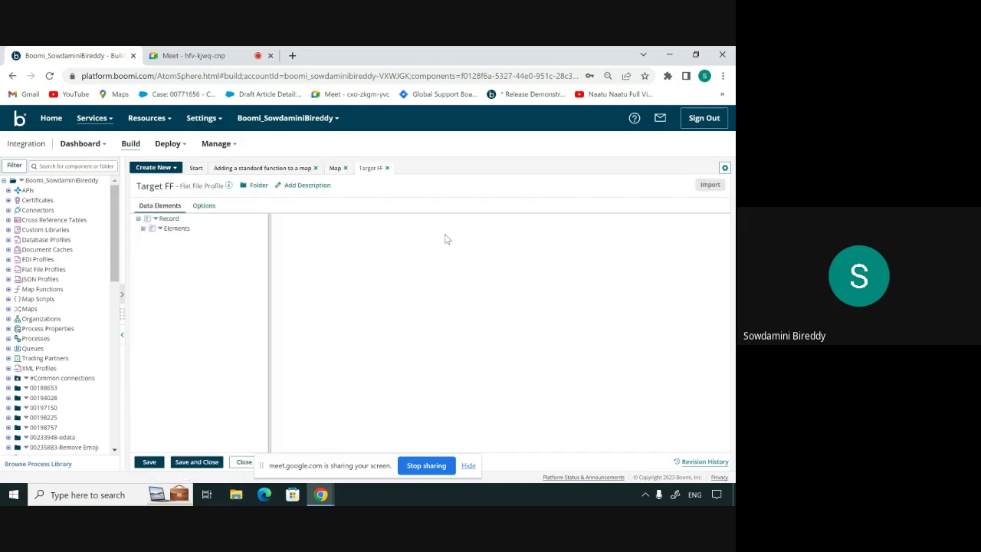
click(227, 207)
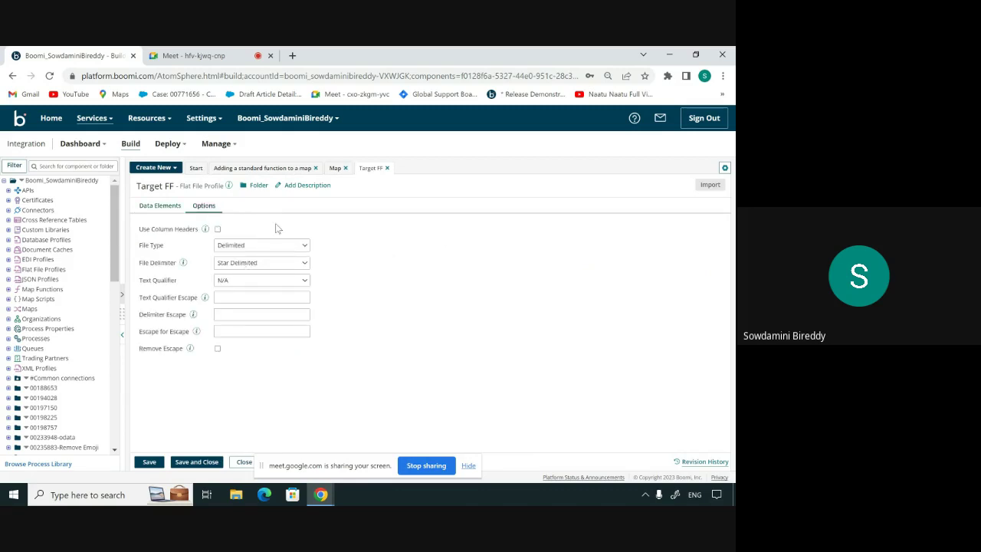
click(387, 168)
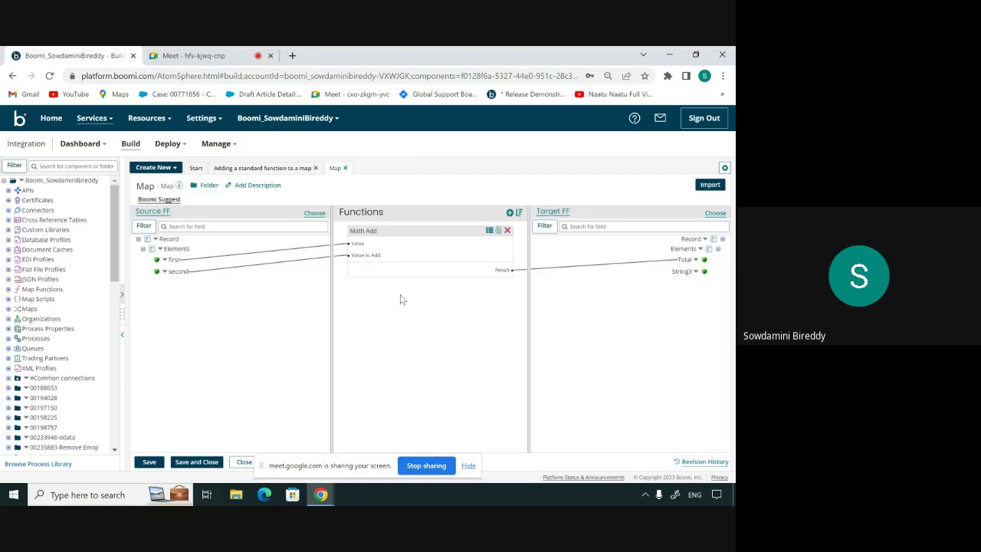
click(156, 463)
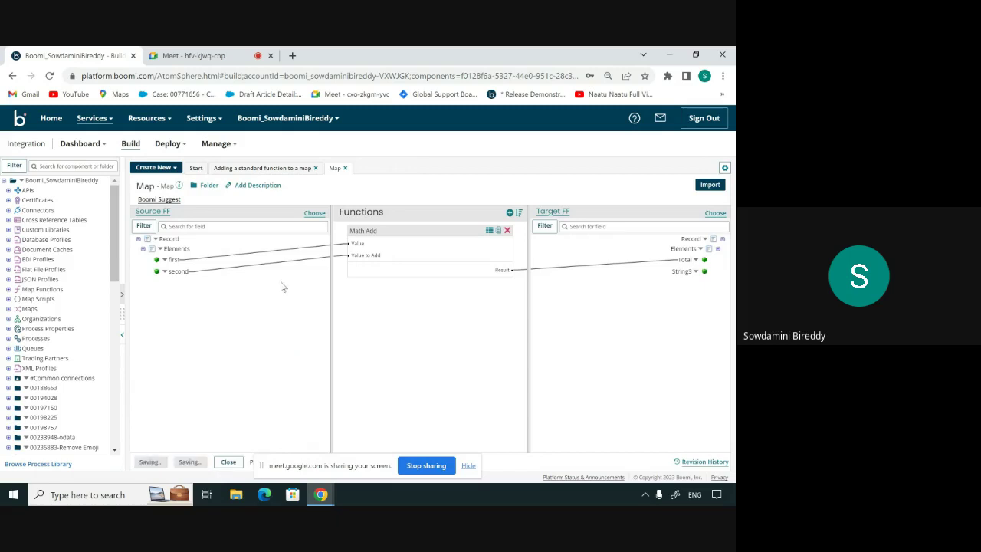
Return to the process and review the Message shape's input text, leaving it unchanged.
click(292, 170)
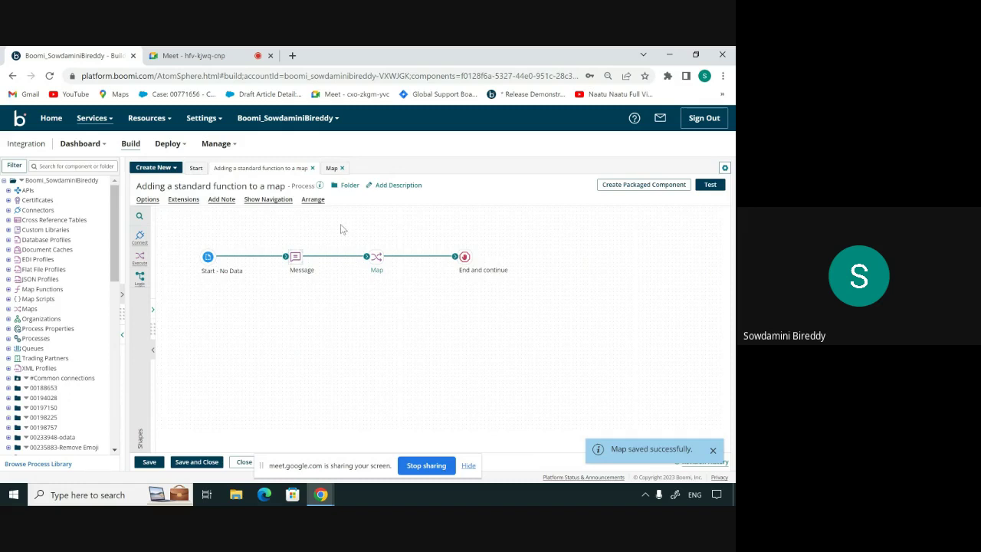
mouse_move(296, 256)
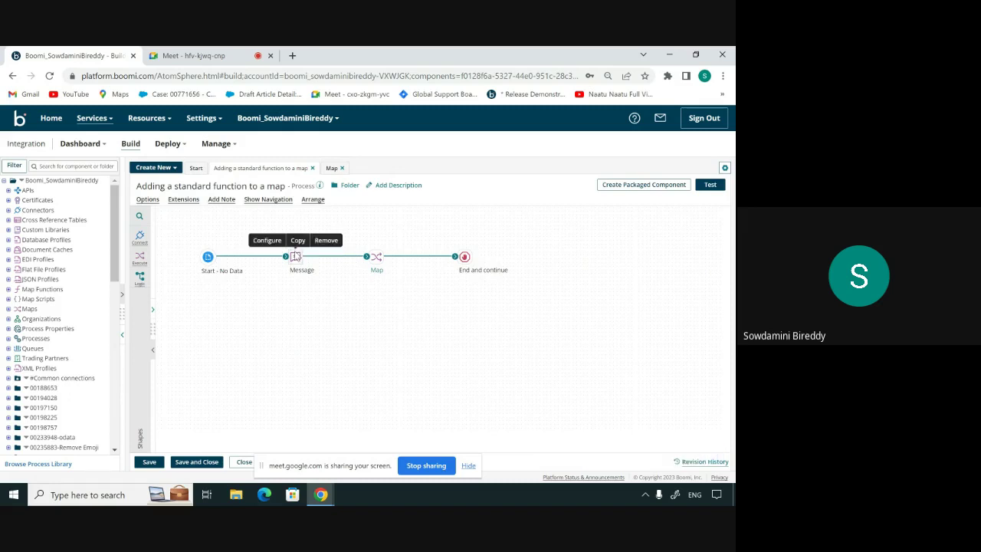
click(295, 257)
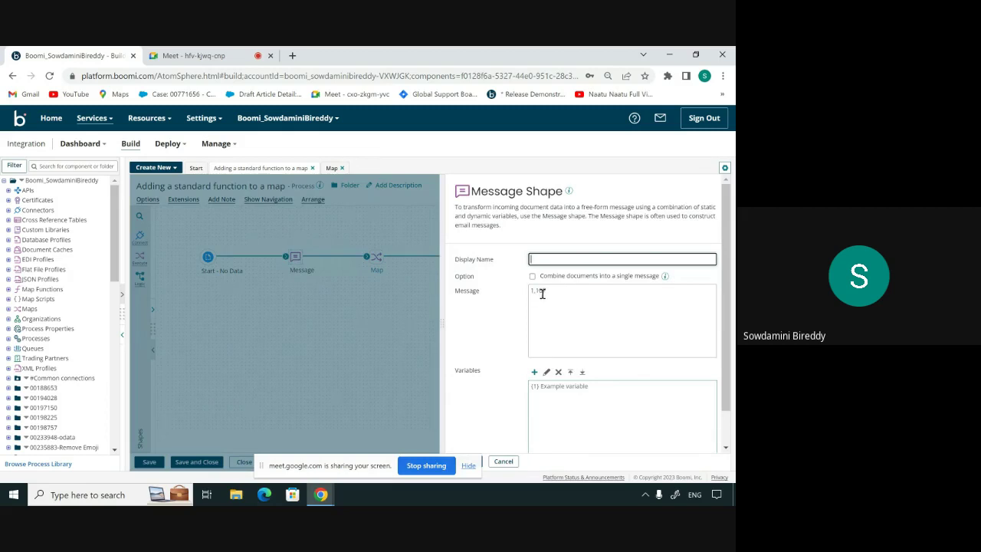
text(7)
click(502, 461)
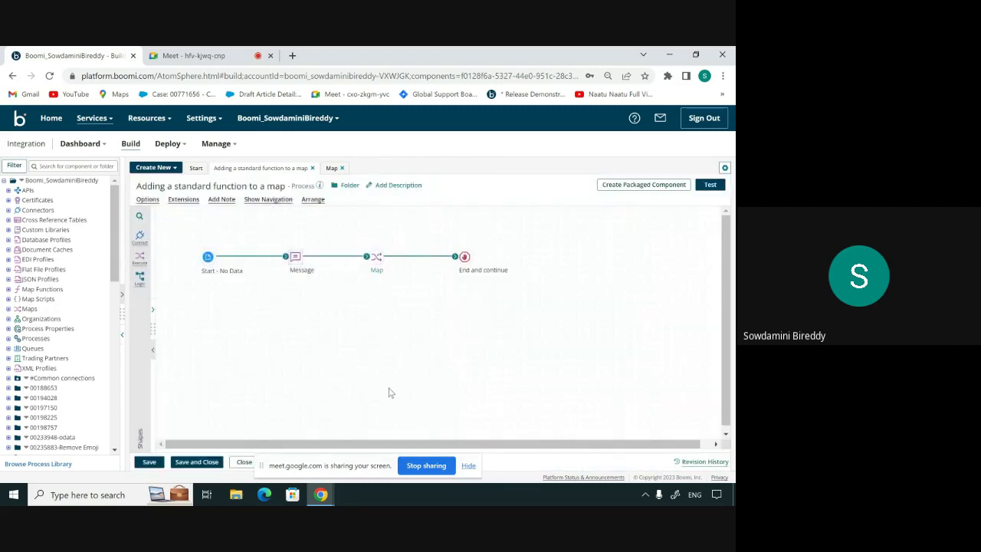
Test the process on the Apple runtime, view the source document at the End and continue shape, and exit the test results.
click(710, 185)
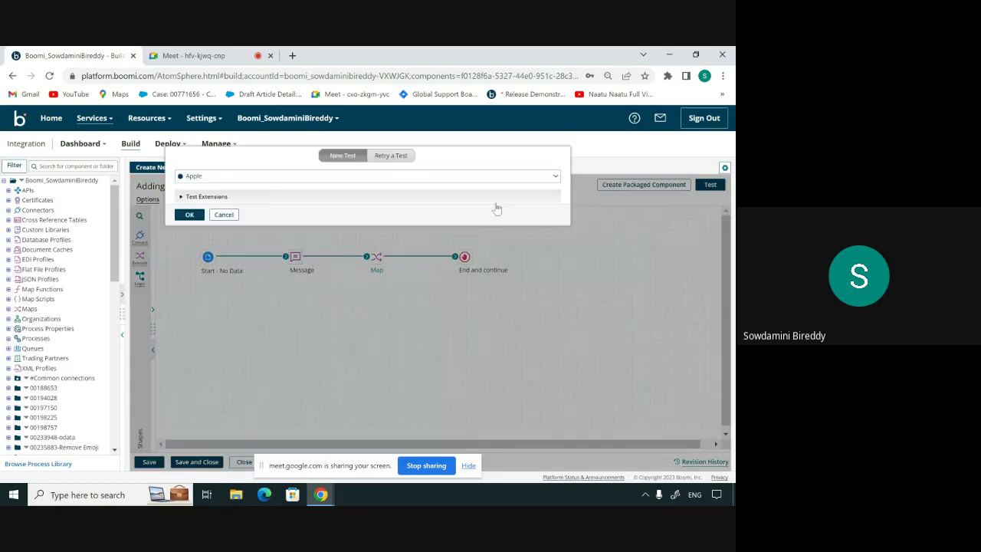
click(189, 215)
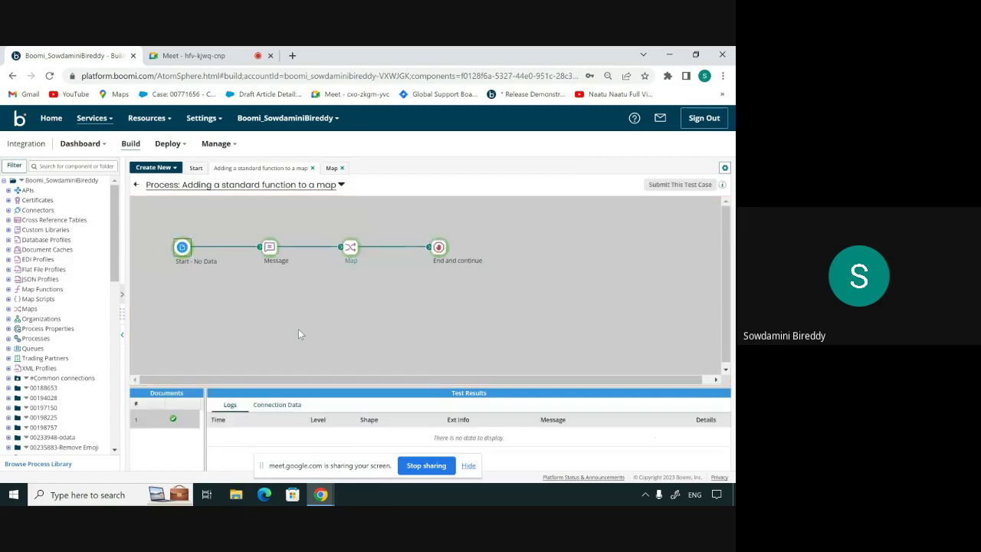
click(440, 249)
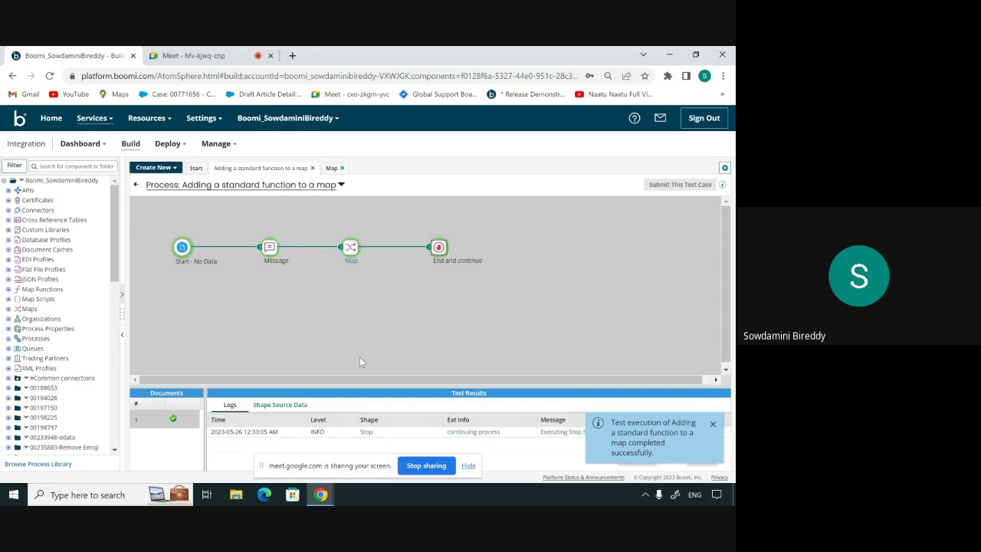
click(304, 407)
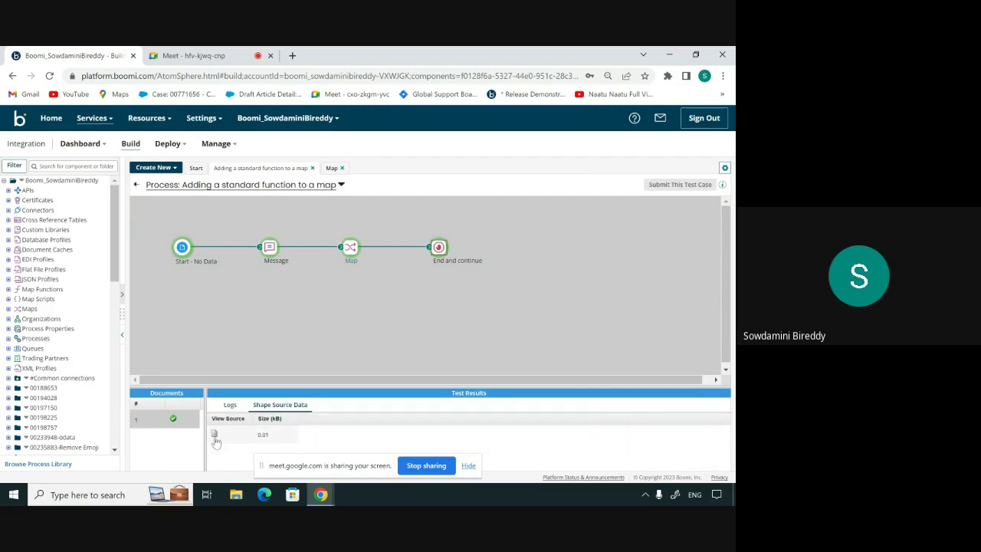
click(214, 434)
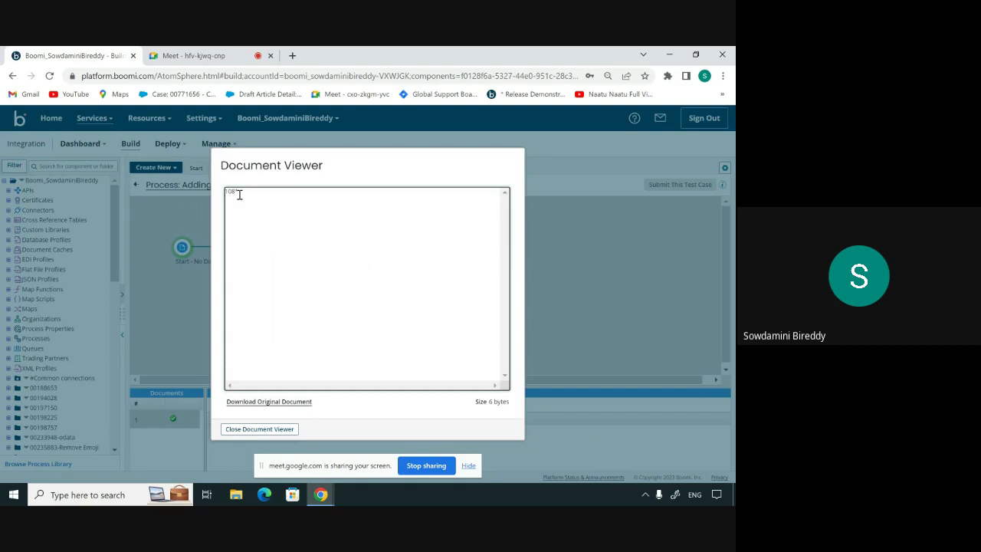
click(259, 429)
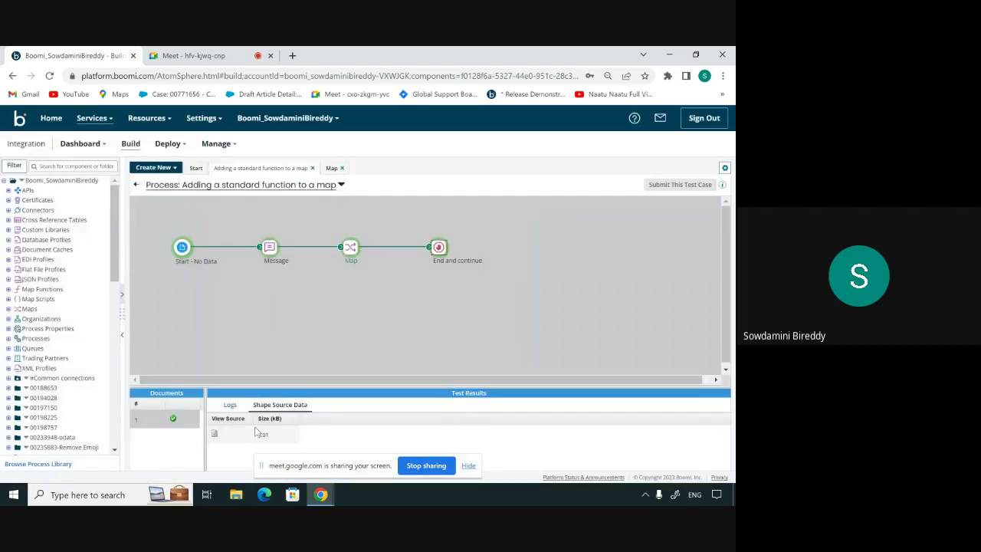
click(137, 185)
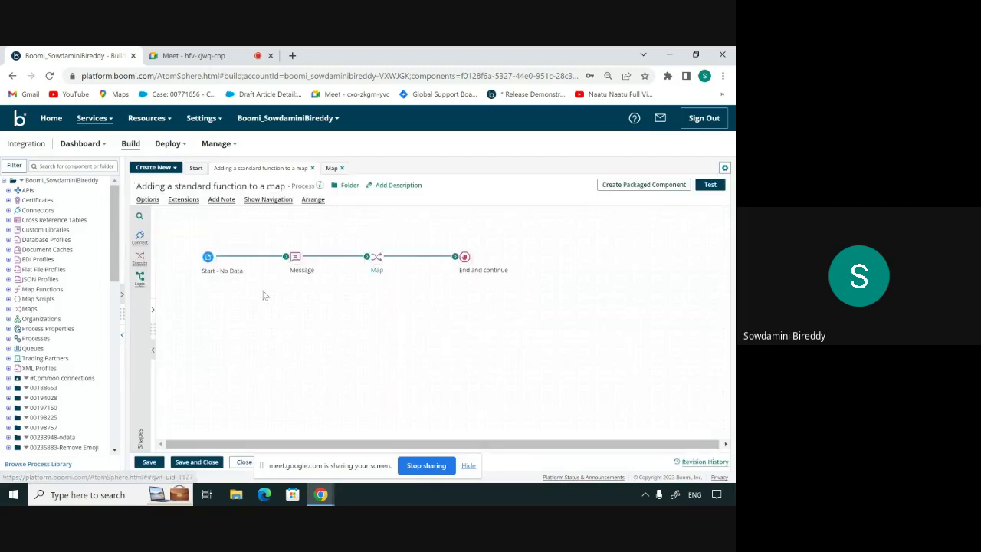
Open the process's map and add a String Append function from the String category.
click(376, 256)
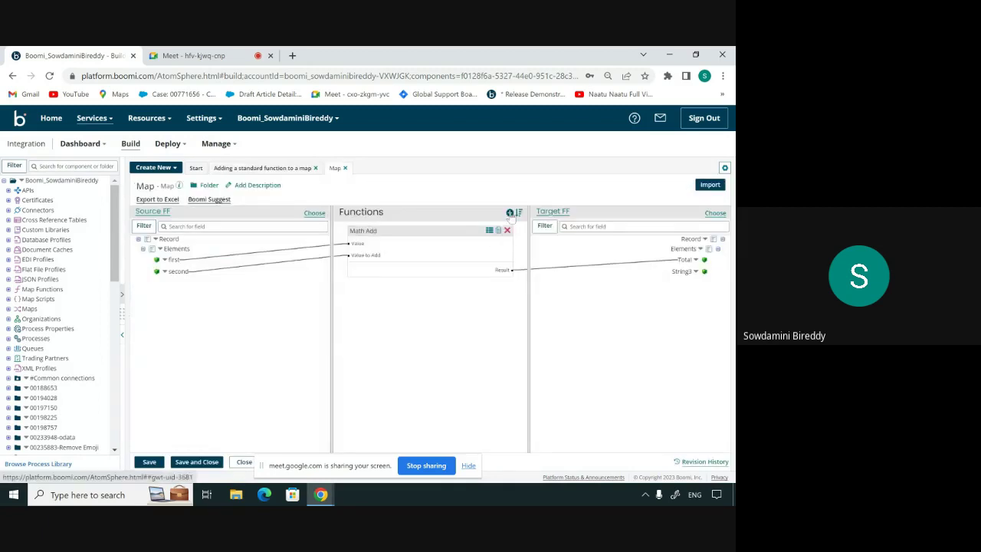
click(510, 214)
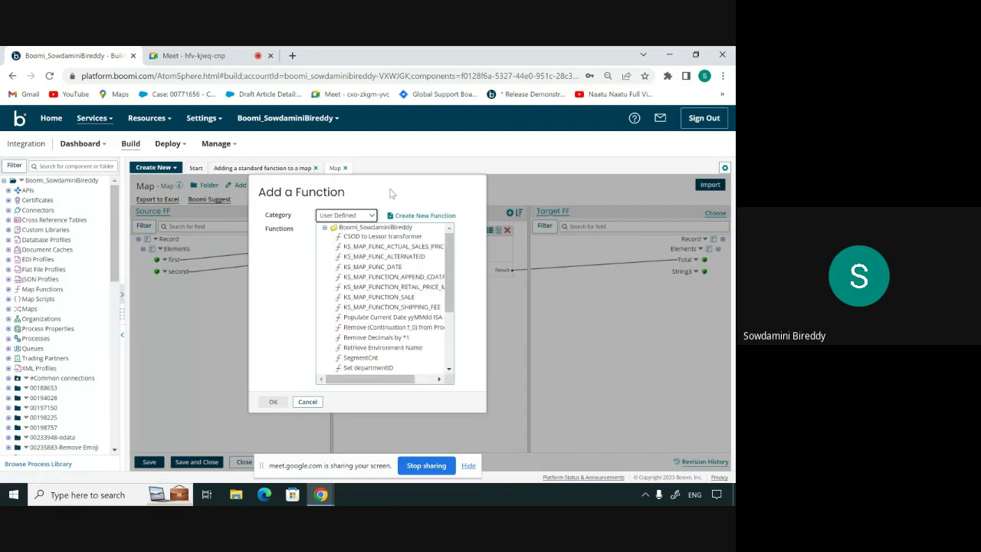
click(371, 218)
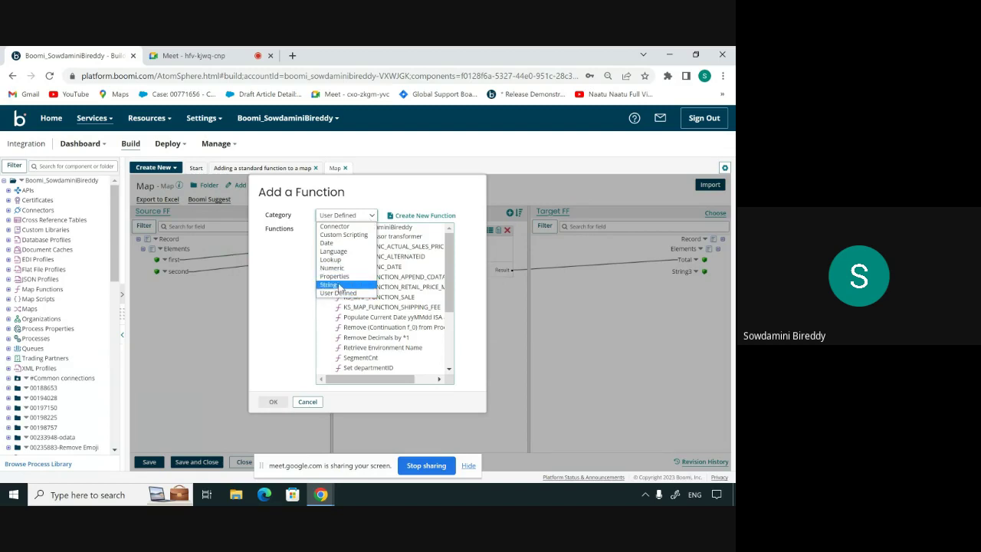
click(339, 285)
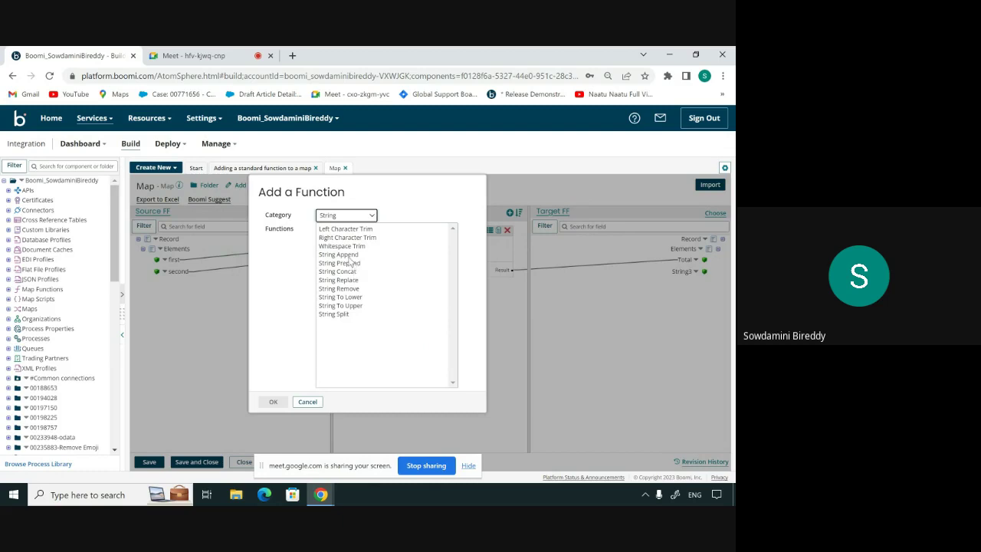
click(348, 255)
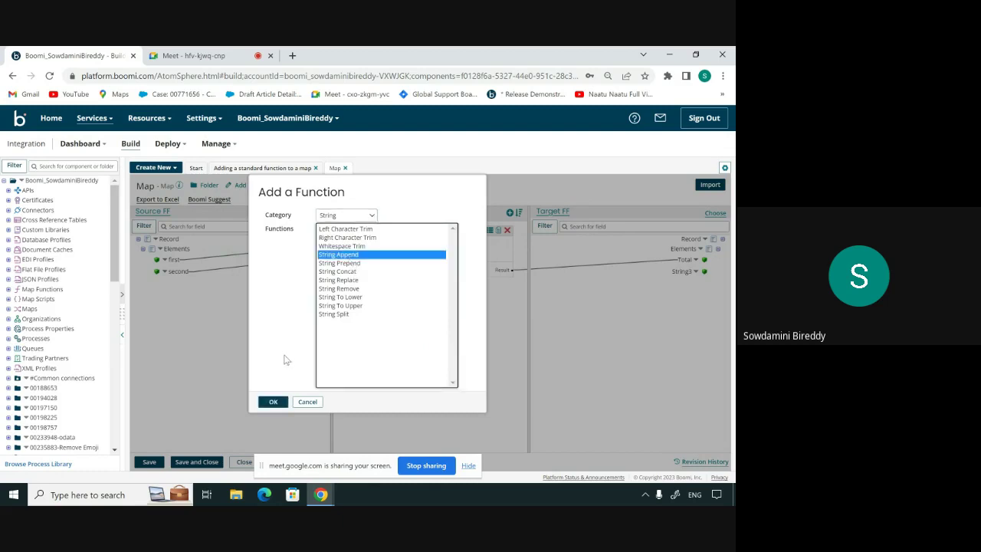
click(273, 401)
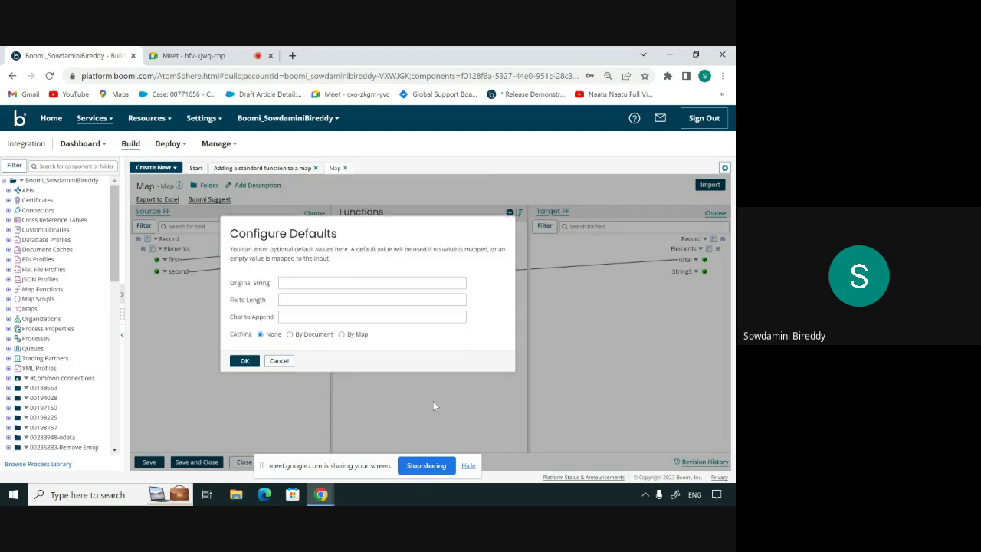
Set String Append's default Fix to Length to 8, leaving Original String and Char to Append empty and Caching at None.
click(316, 284)
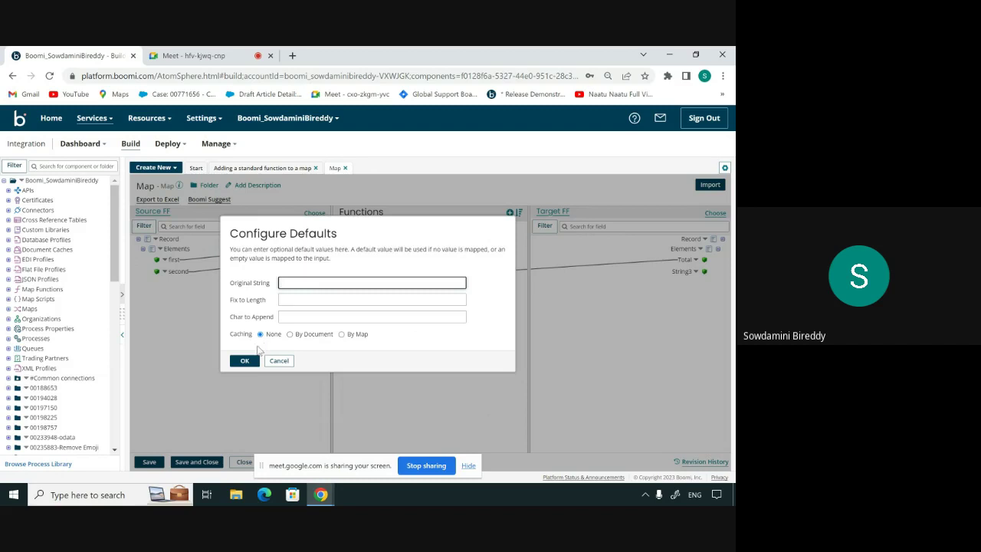
double_click(264, 285)
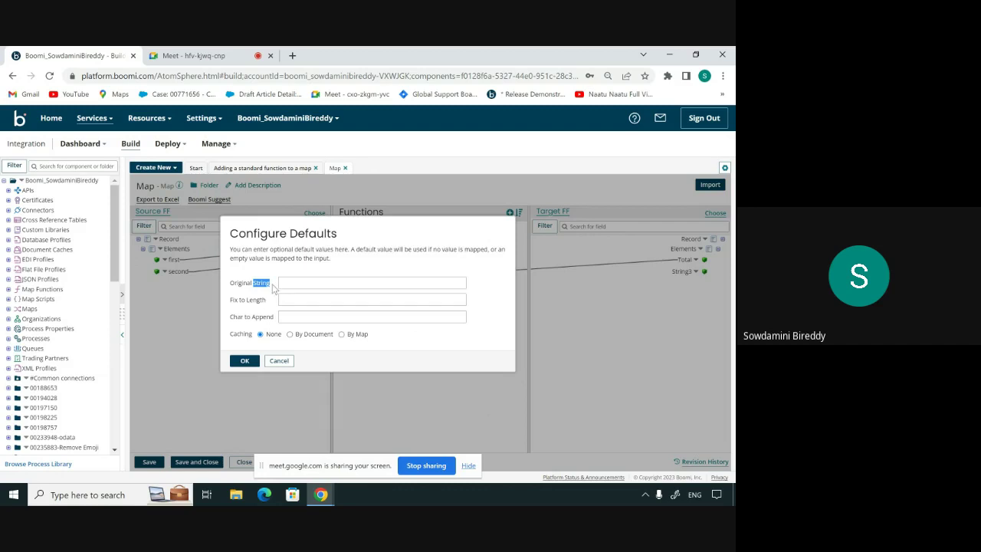
click(448, 269)
click(262, 285)
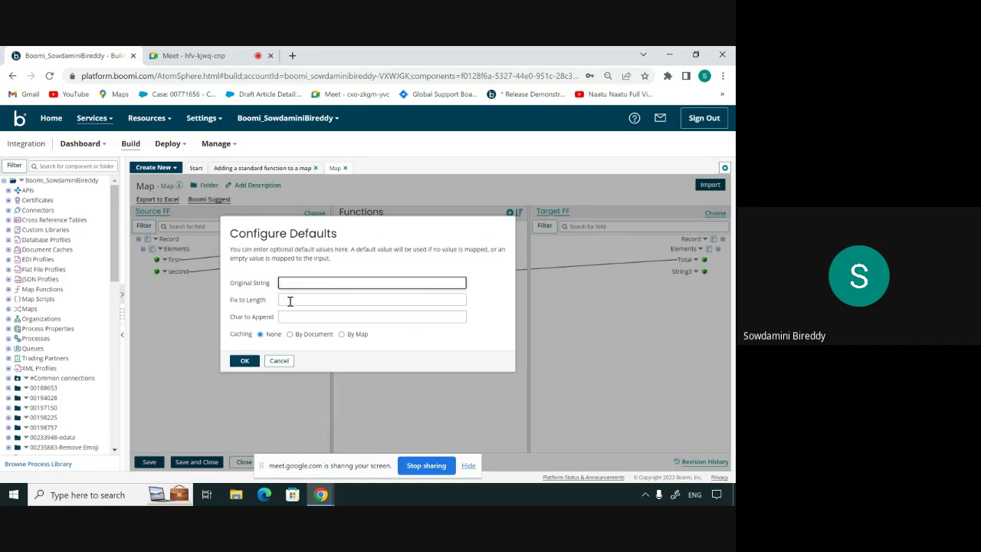
click(290, 301)
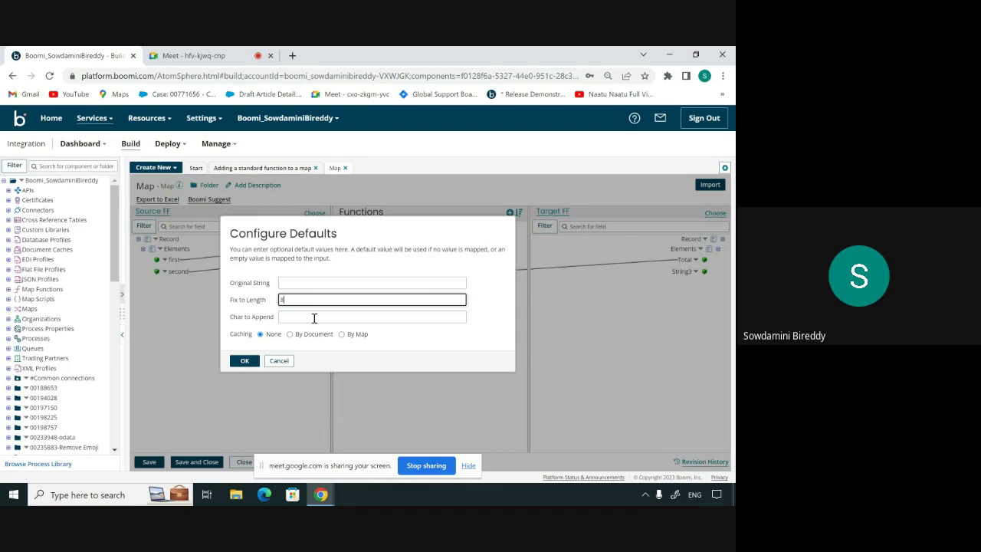
click(249, 363)
click(247, 361)
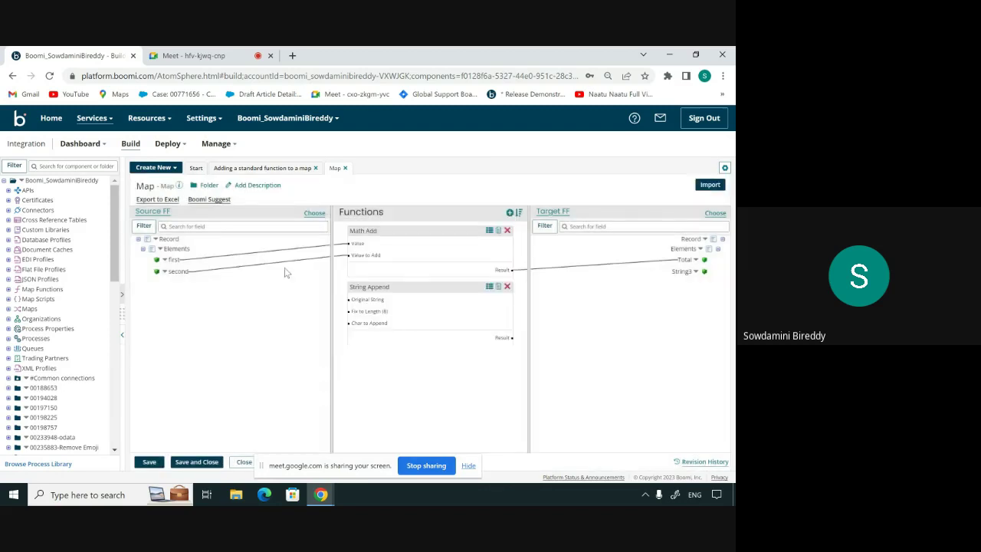
Remove the mappings from first and second to Math Add and from its Result to Total.
click(346, 248)
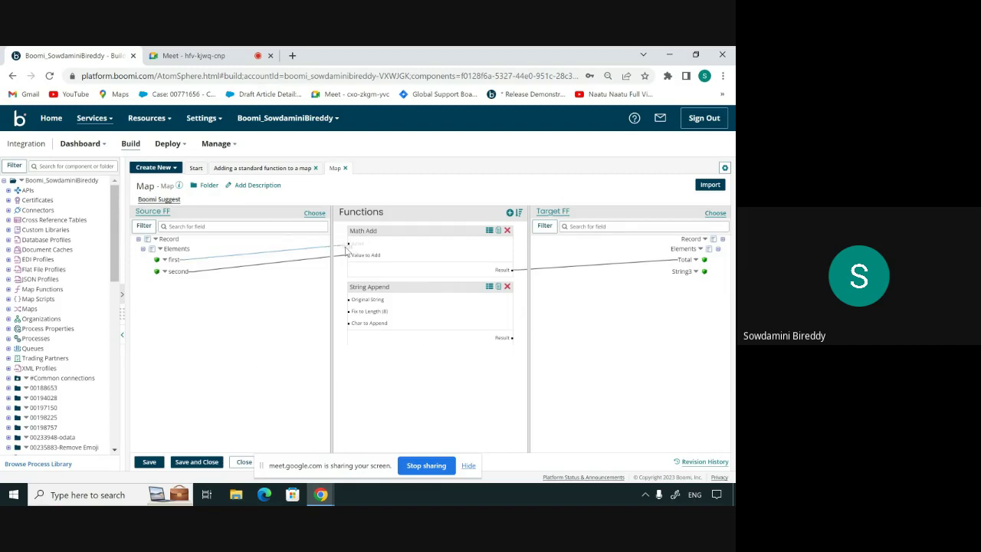
drag(346, 249, 290, 285)
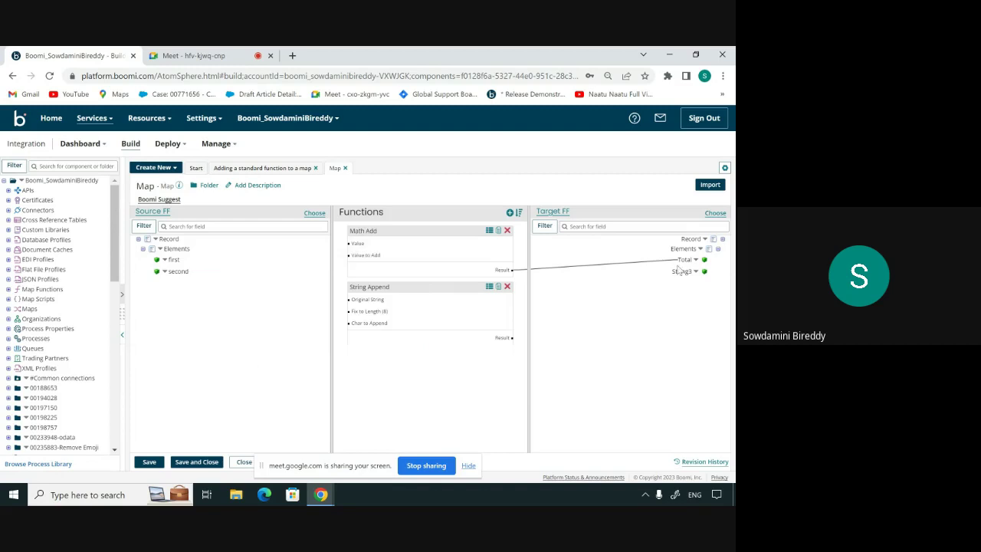
drag(678, 268, 640, 279)
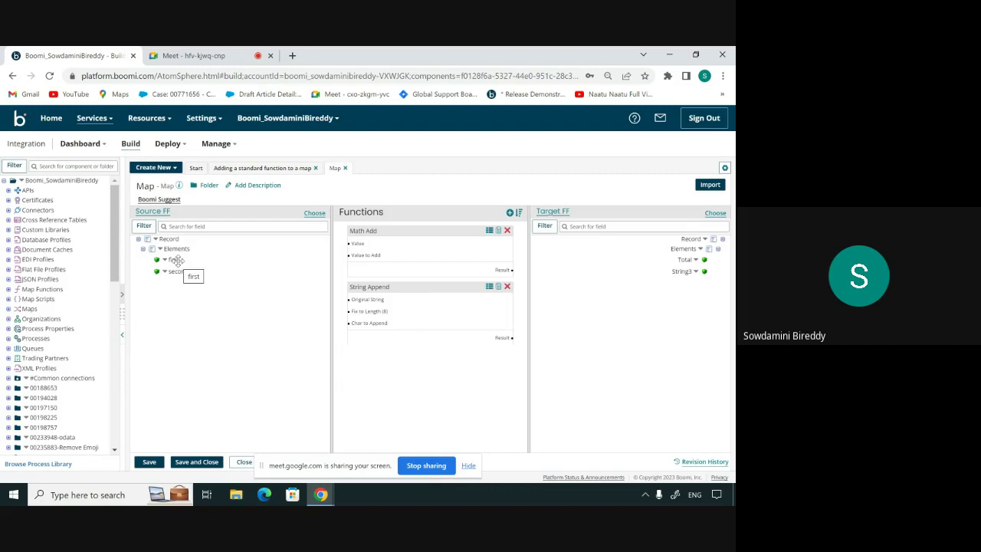
Map first to String Append's Original String, second to Char to Append, and Result to String3, and save the map.
drag(176, 261, 354, 300)
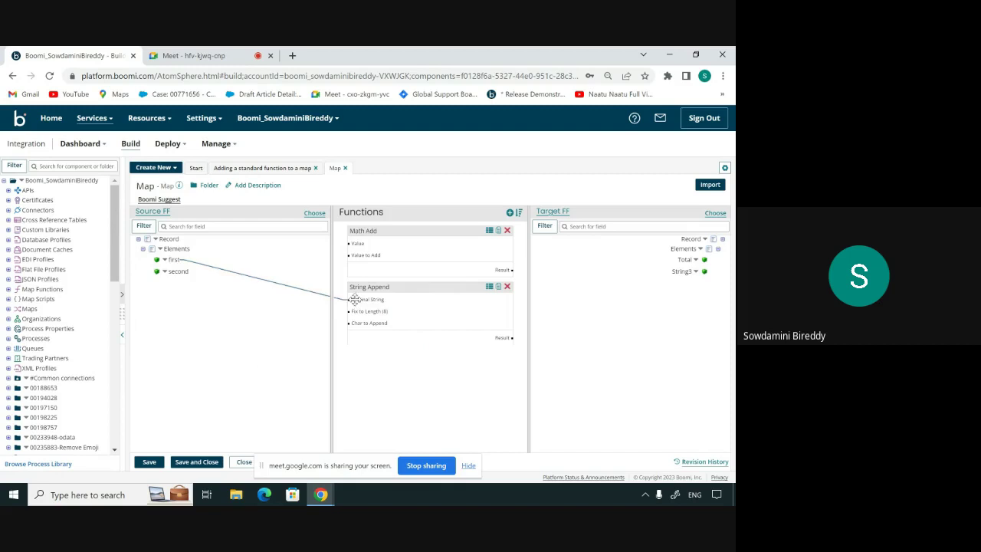
drag(179, 271, 351, 323)
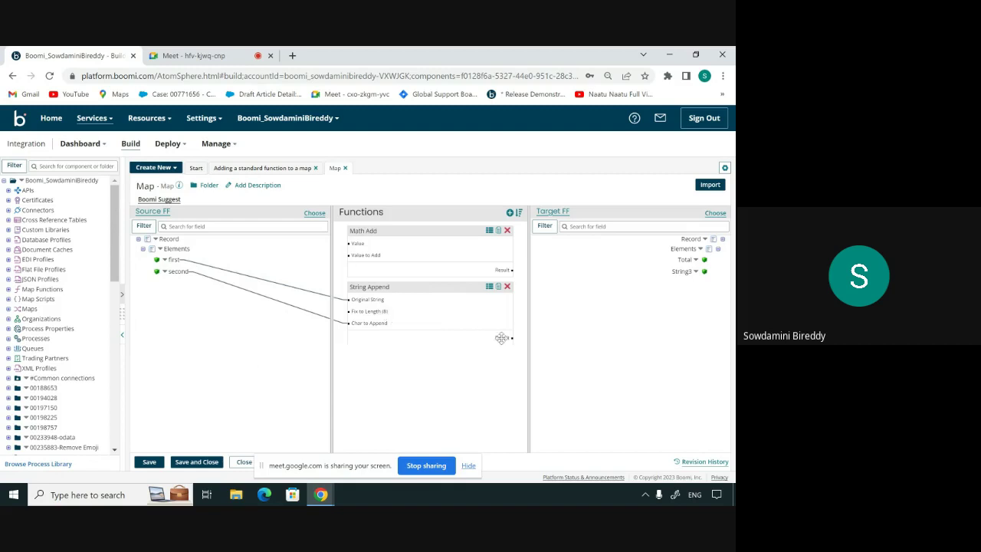
drag(502, 338, 678, 271)
click(151, 462)
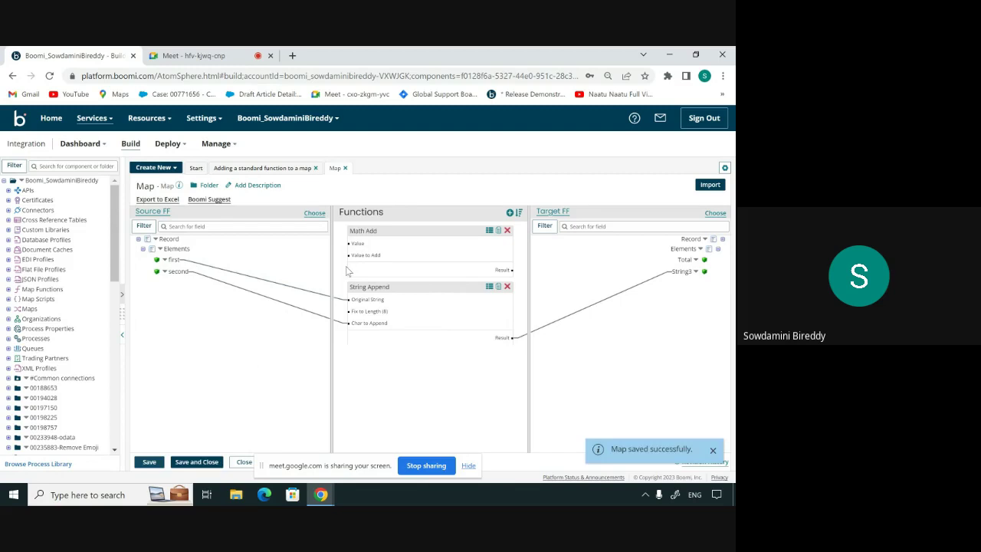
Return to the process and replace the Message shape's message text with Pine,Apple.
click(295, 169)
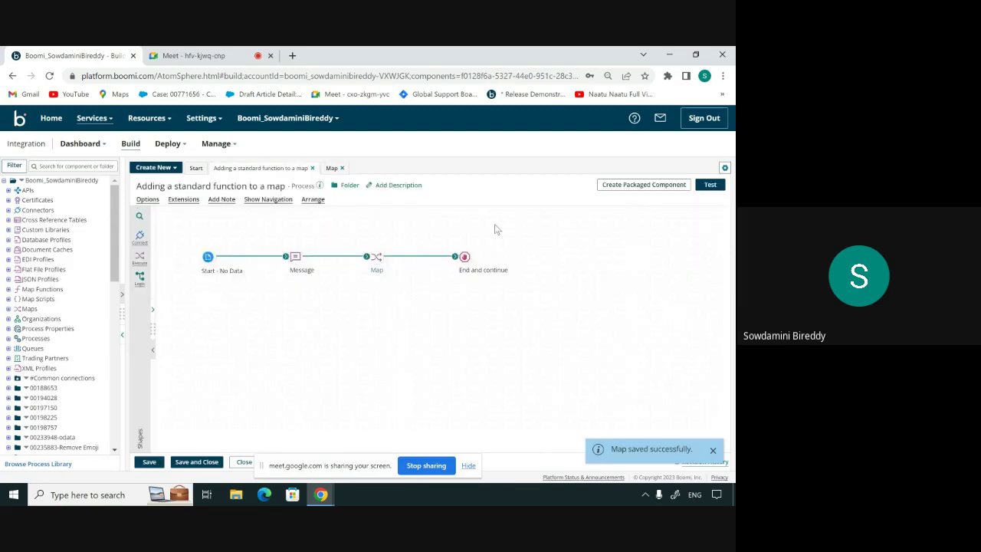
mouse_move(295, 257)
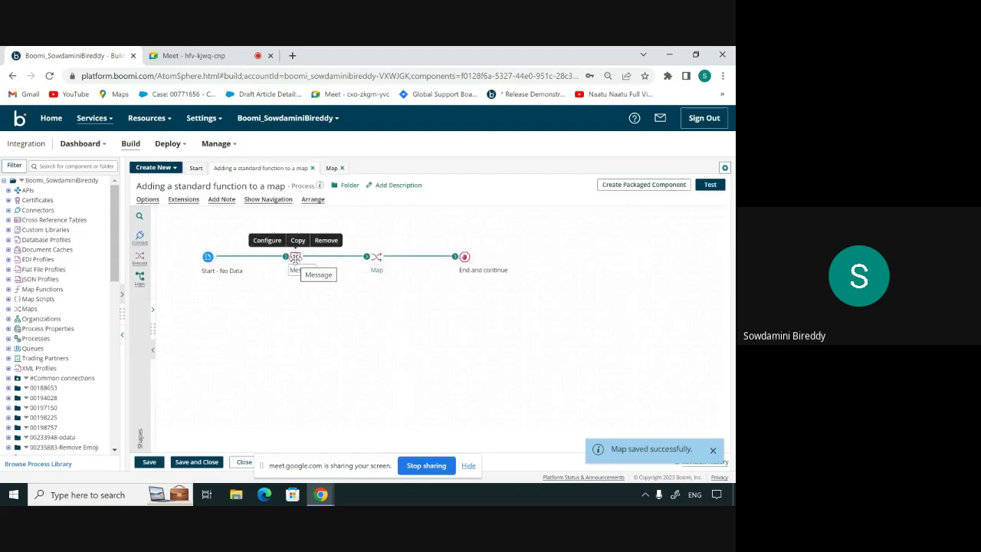
double_click(295, 258)
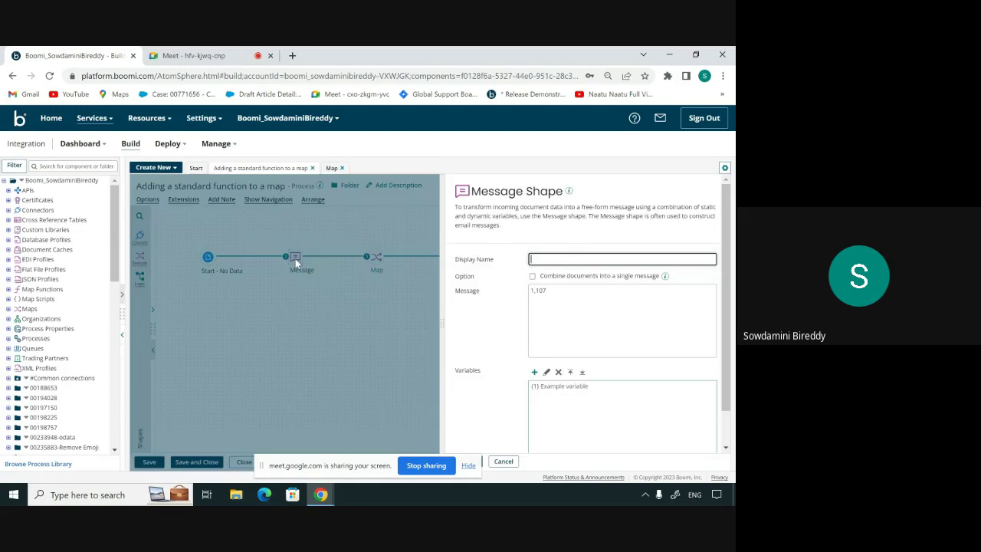
click(534, 291)
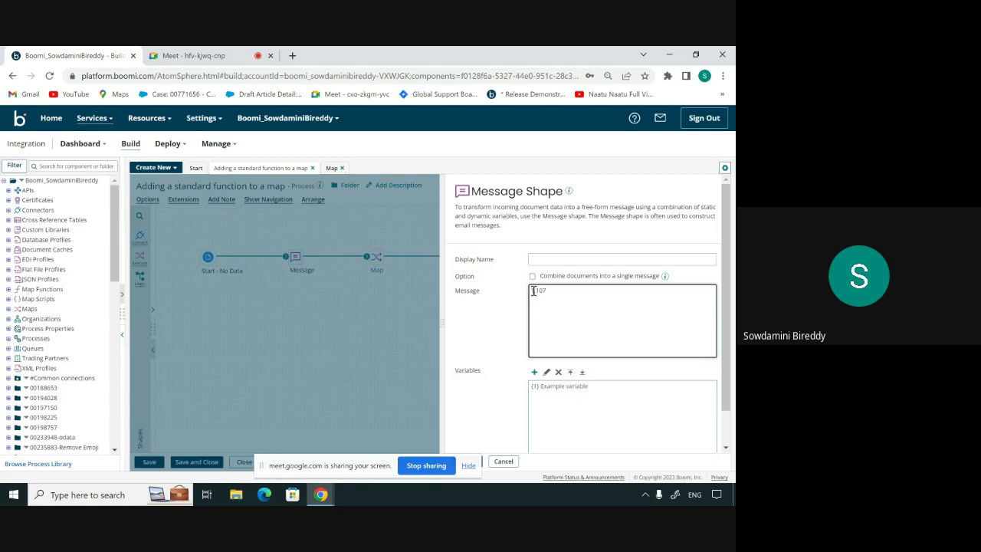
key(BackSpace)
text(one1)
key(BackSpace)
key(BackSpace)
key(BackSpace)
text(Apple)
drag(561, 291, 554, 291)
click(484, 466)
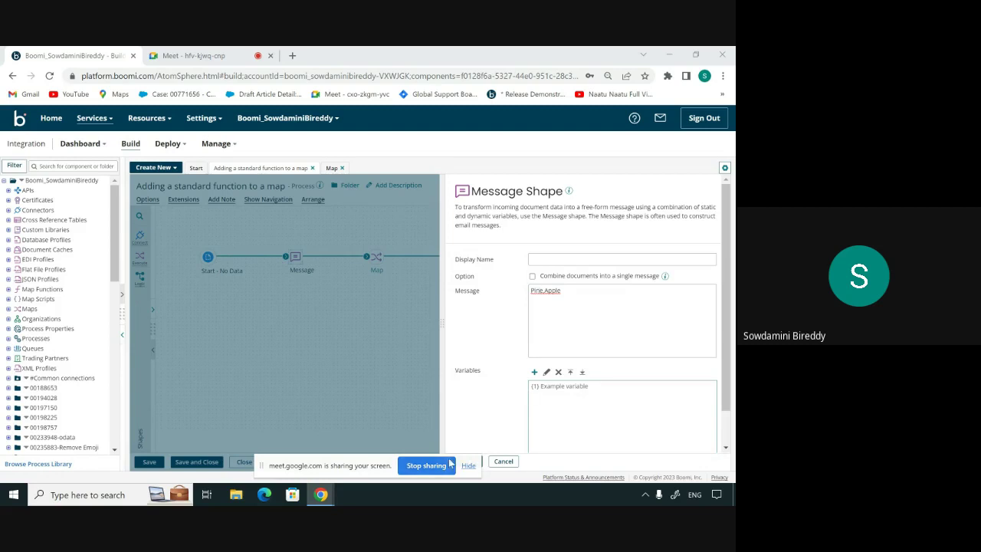
drag(300, 465, 162, 427)
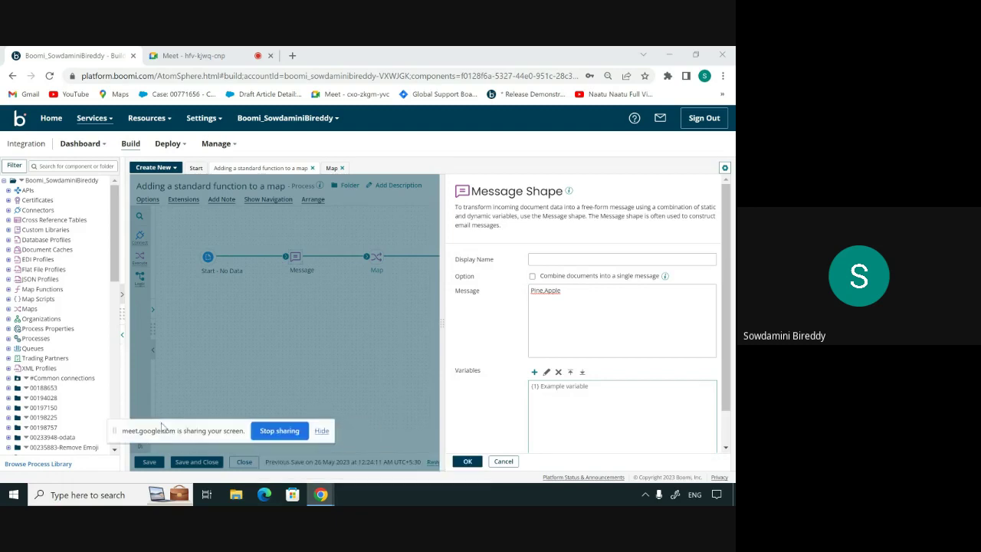
click(464, 461)
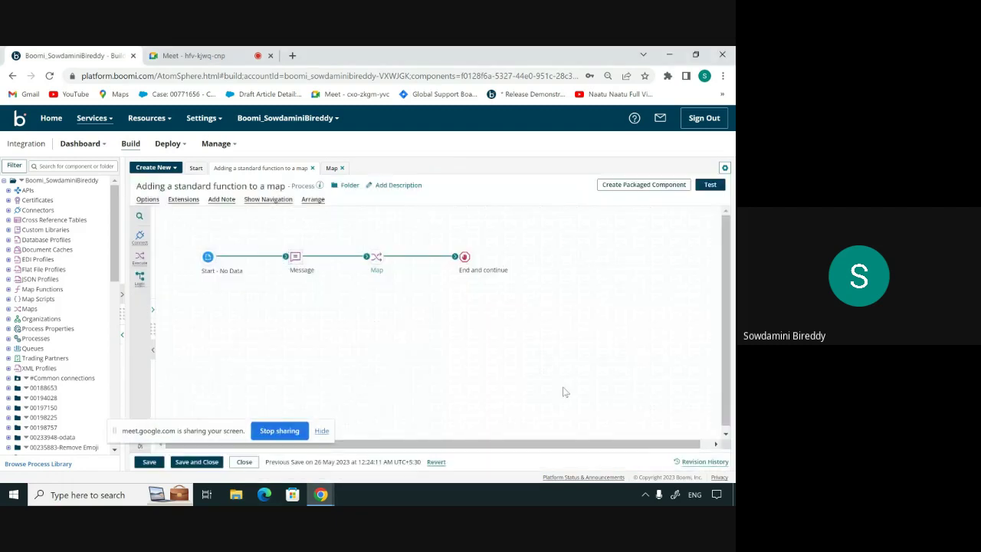
Save the process and run a new test on the Apple runtime.
click(149, 461)
click(711, 184)
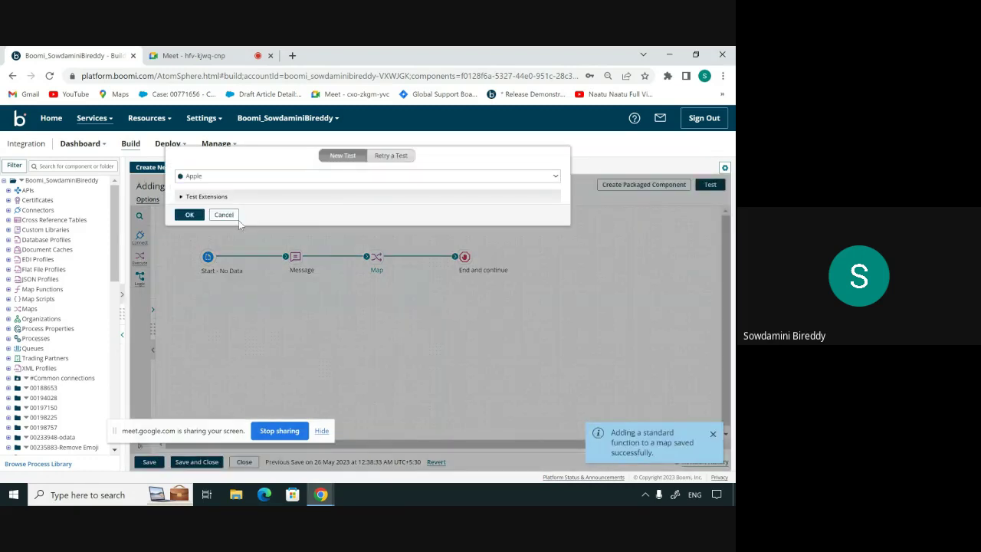
click(189, 215)
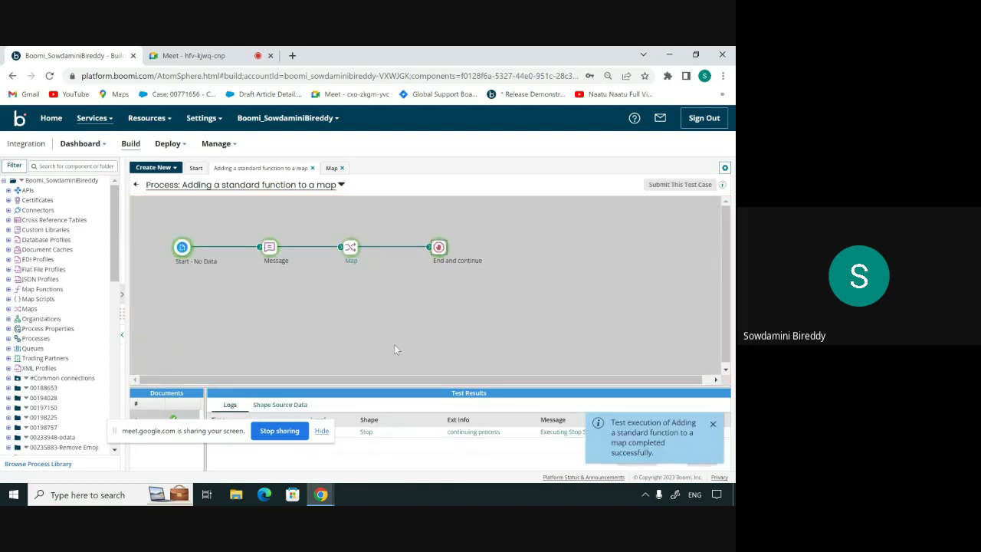
Enlarge the test results area and open the End and continue shape's source document in the Document Viewer.
drag(382, 387, 322, 317)
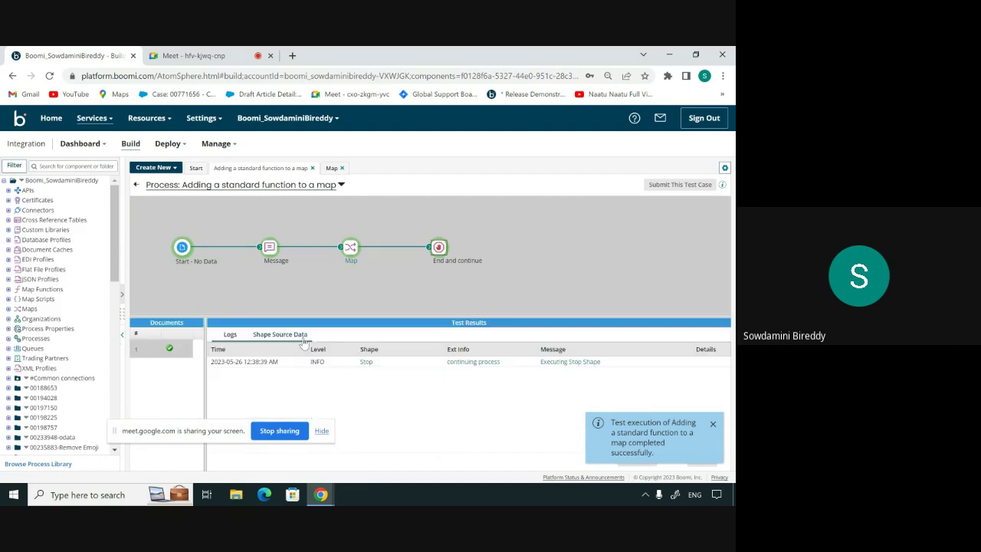
click(303, 337)
click(266, 361)
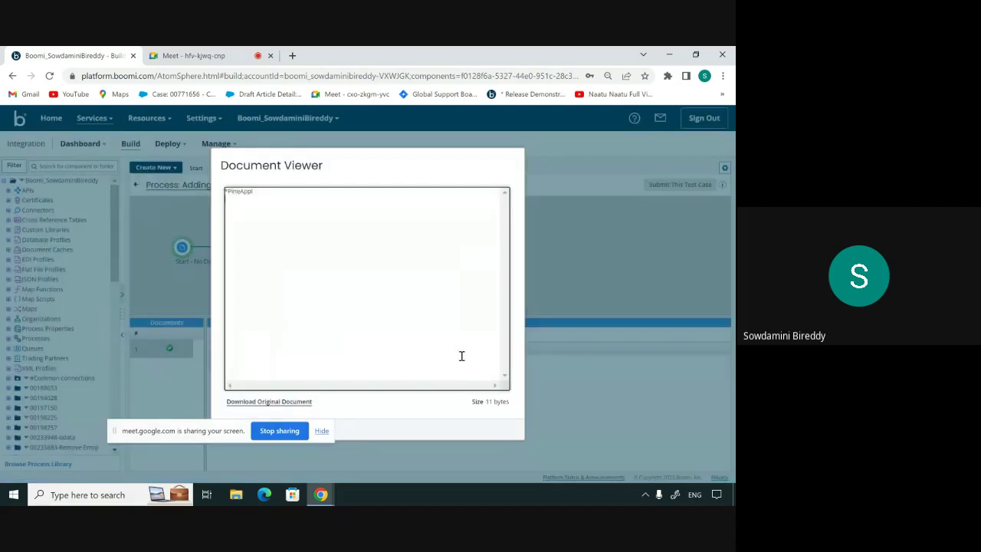
click(297, 263)
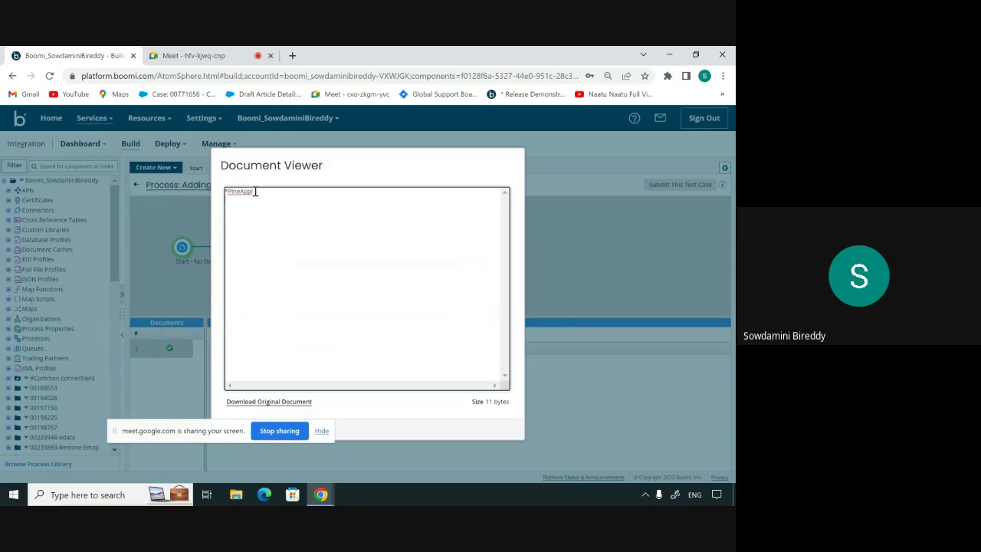
Switch to Google Meet, choose to stay in the call, and return to the Boomi Document Viewer.
click(225, 58)
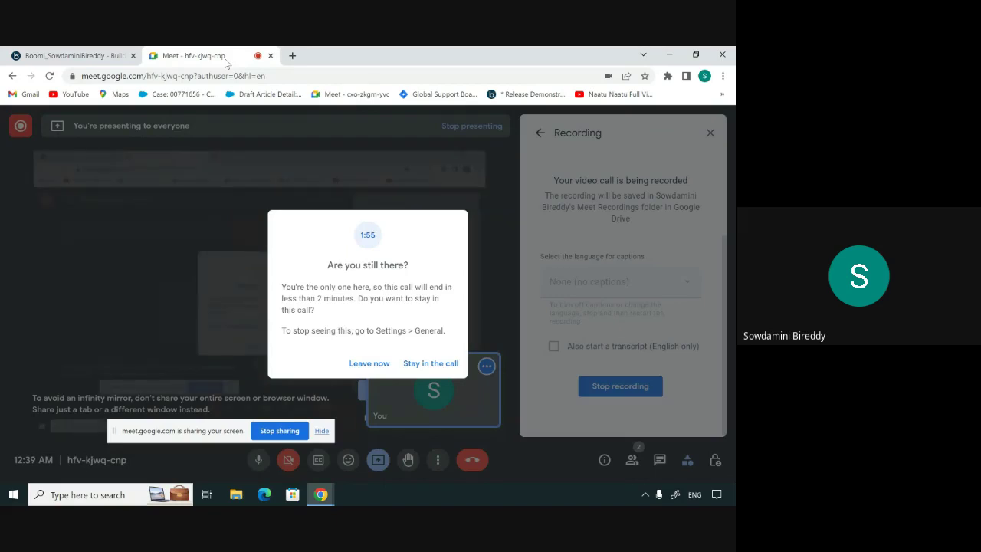
click(430, 363)
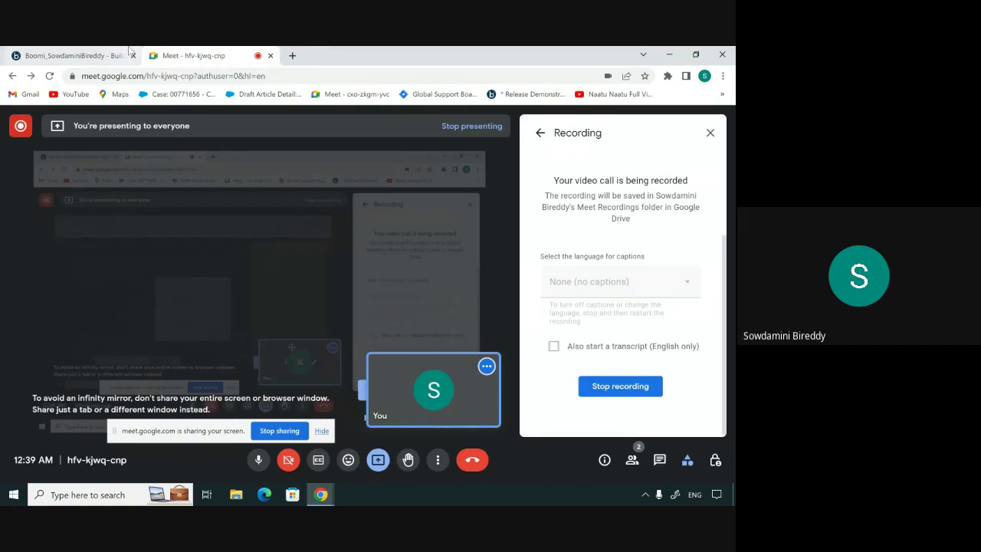
click(130, 50)
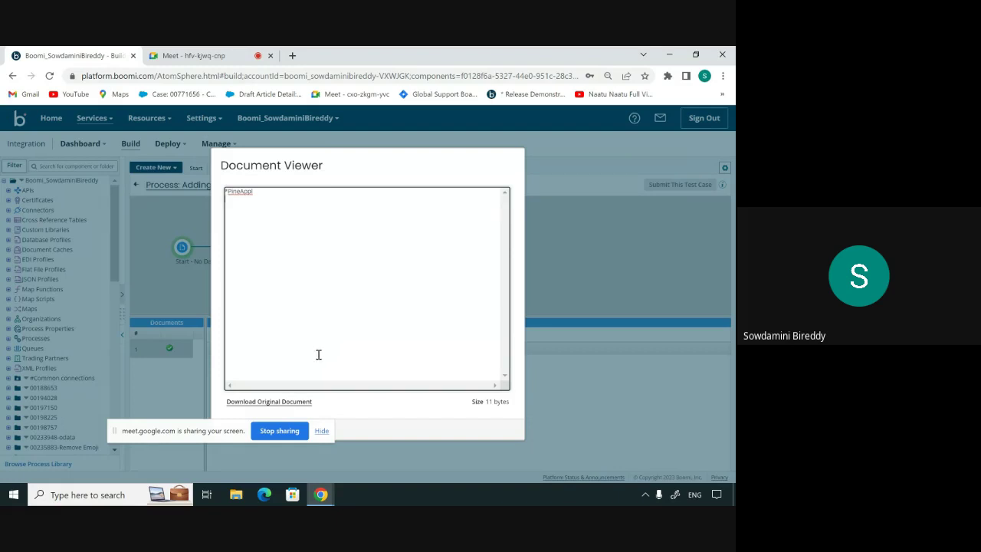
click(194, 52)
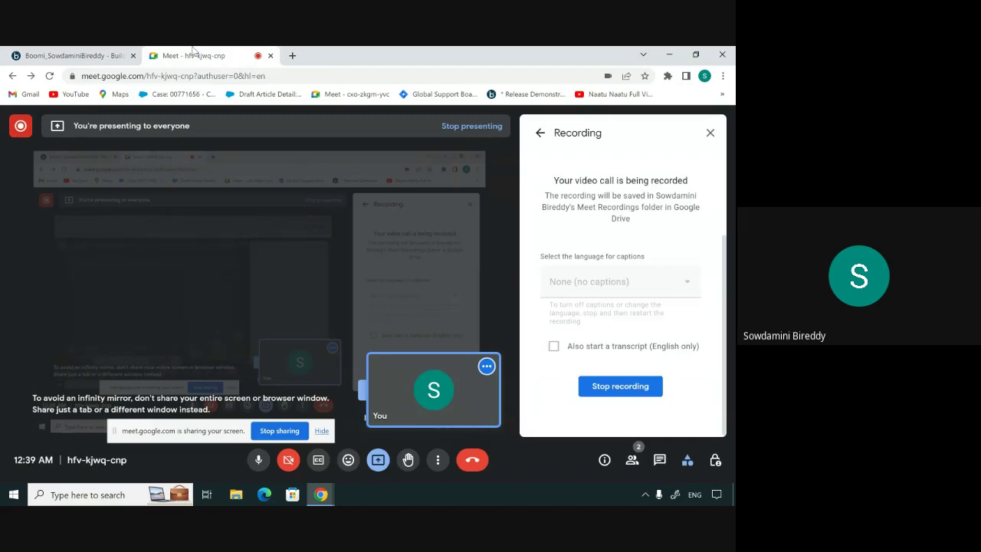
click(107, 53)
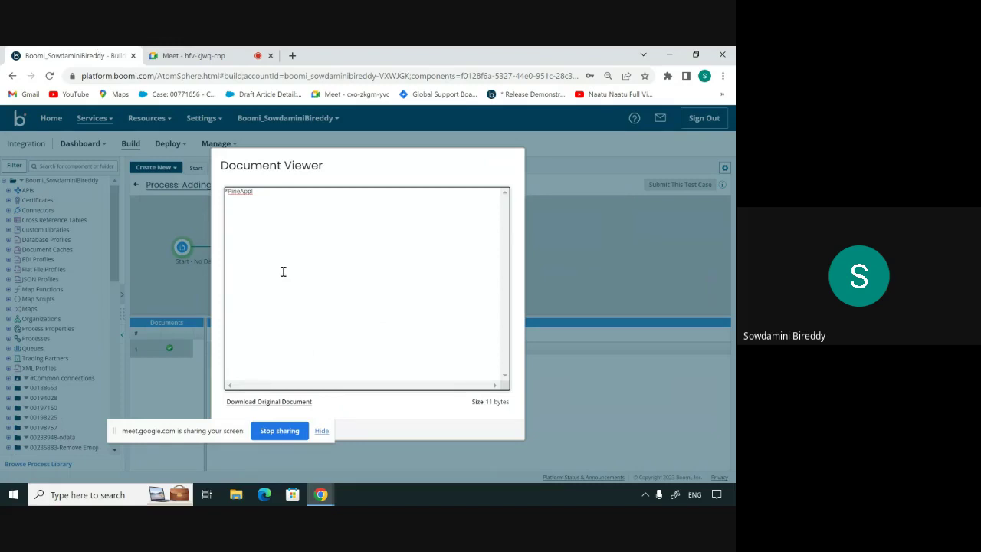
Inspect the appended string in the output document, close the viewer and exit the test results.
double_click(238, 192)
drag(236, 427, 243, 457)
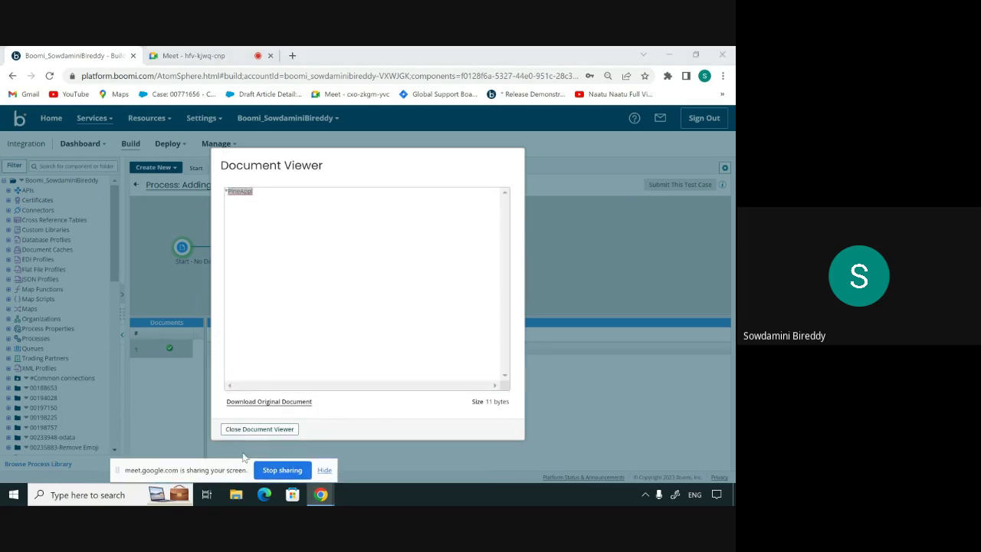
click(259, 429)
click(136, 185)
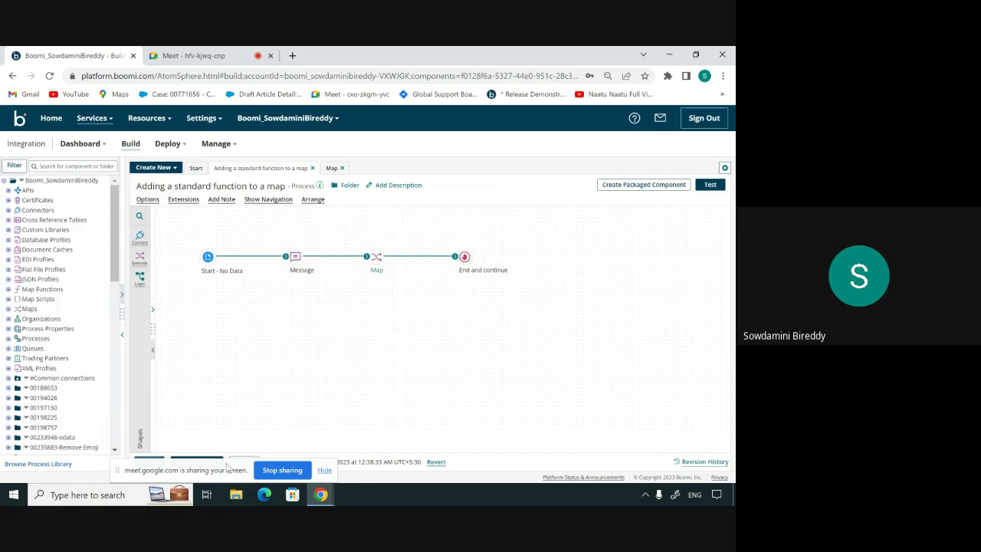
click(282, 470)
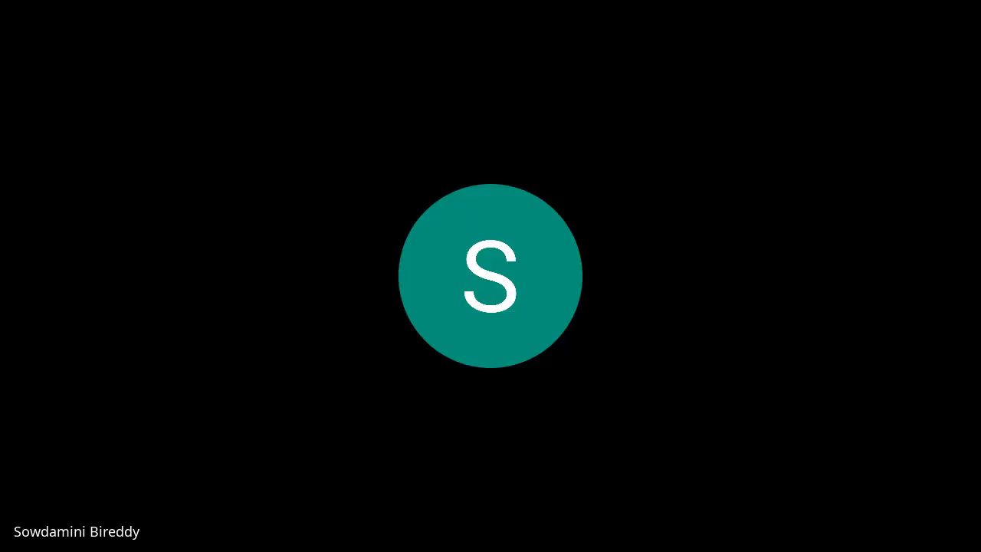